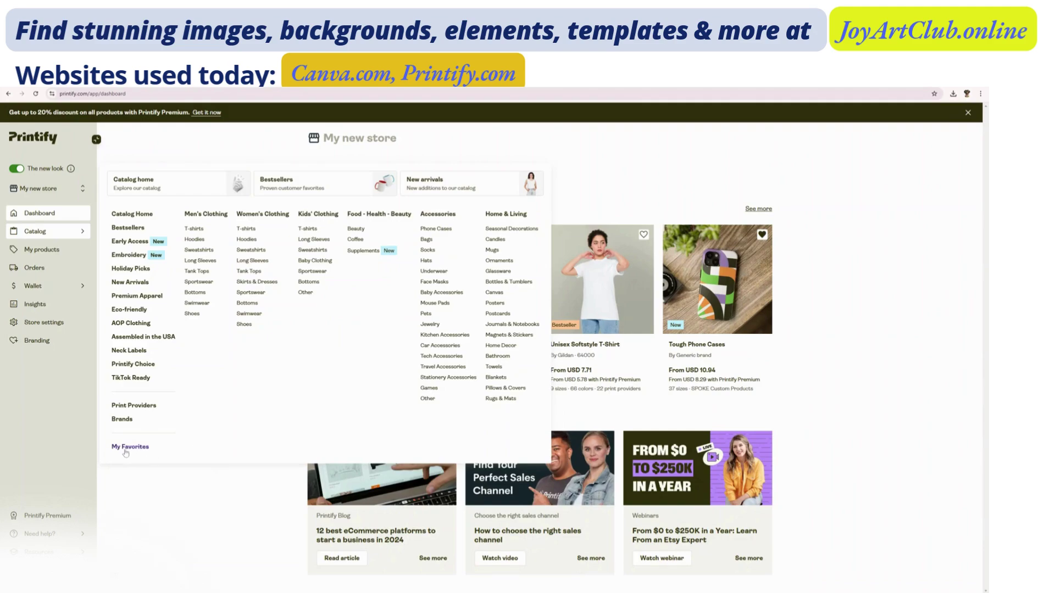
Open Tote Bag (AOP) from the favorite products, review its details and start designing with MWW On Demand
left_click(128, 449)
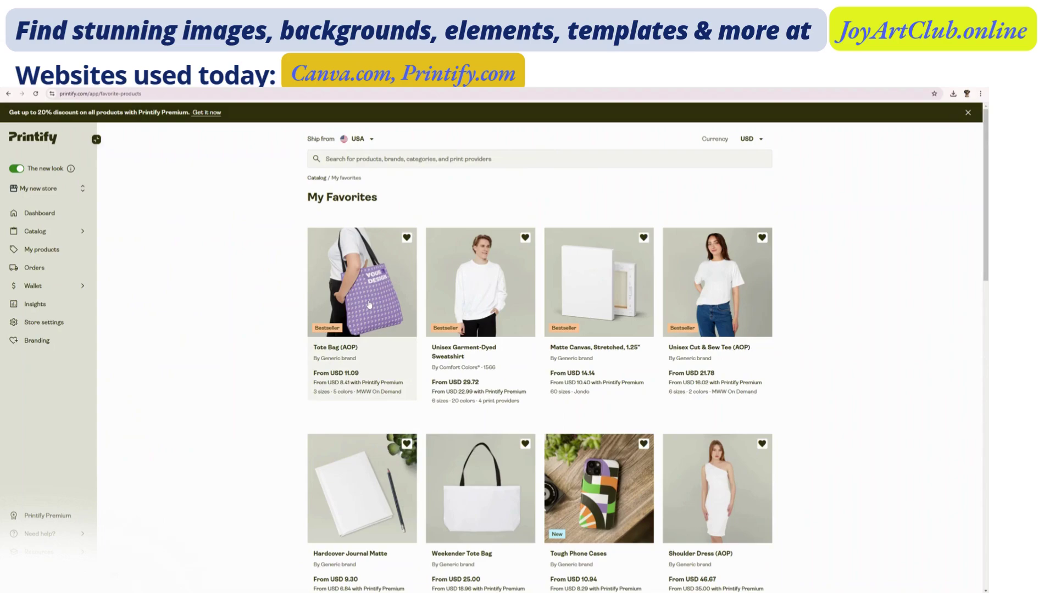
left_click(369, 305)
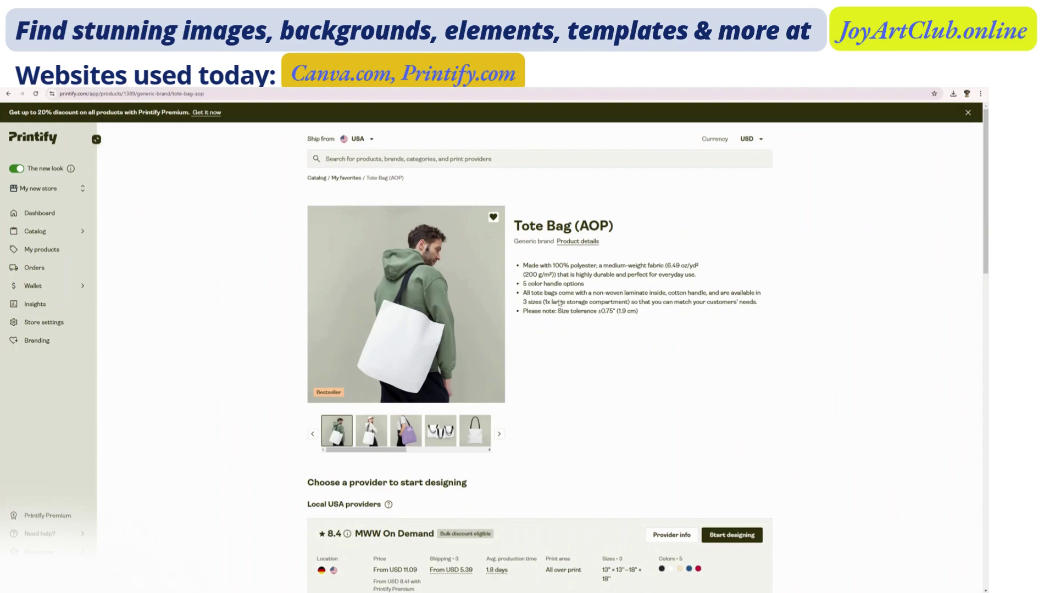
scroll(477, 428, "down", 3)
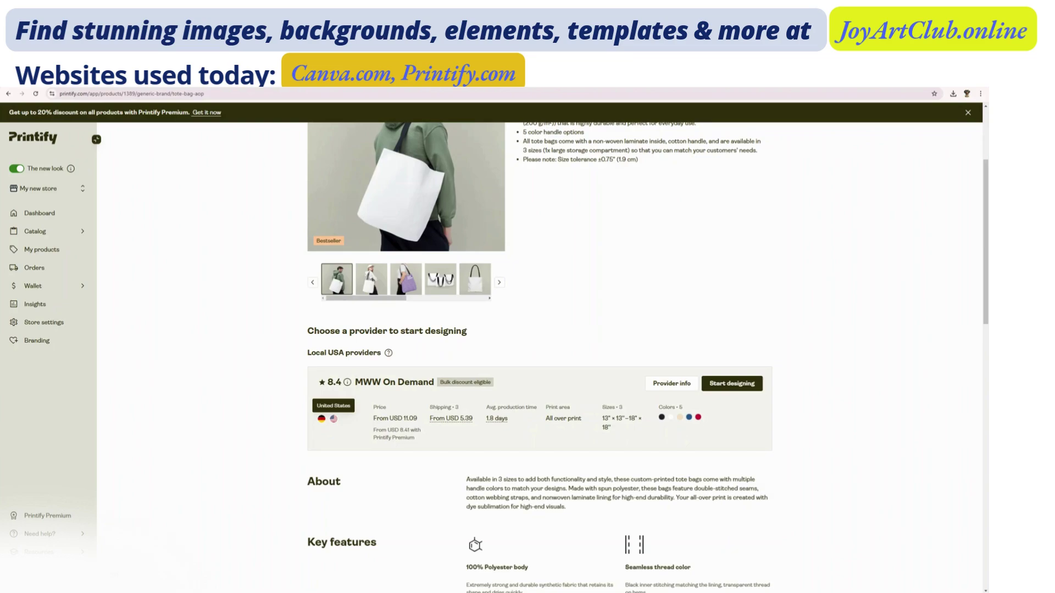
scroll(735, 196, "down", 3)
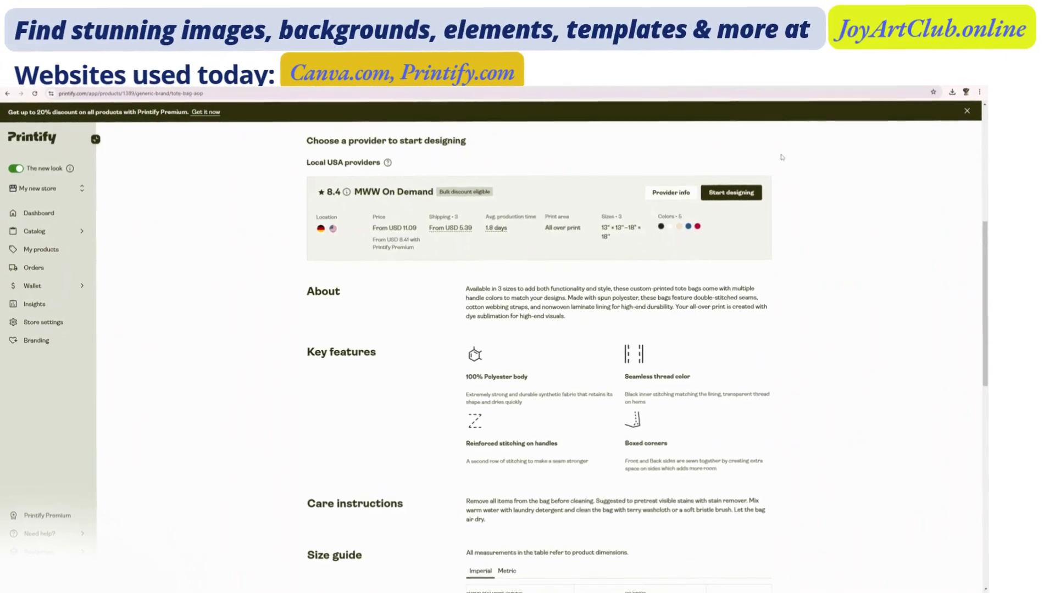
left_click(735, 196)
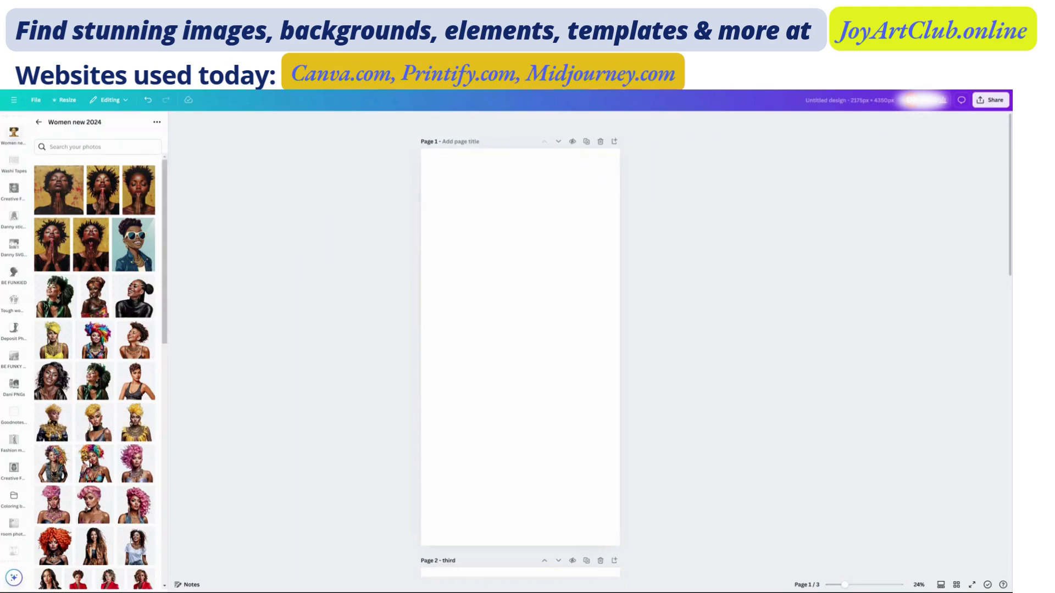
left_click(36, 100)
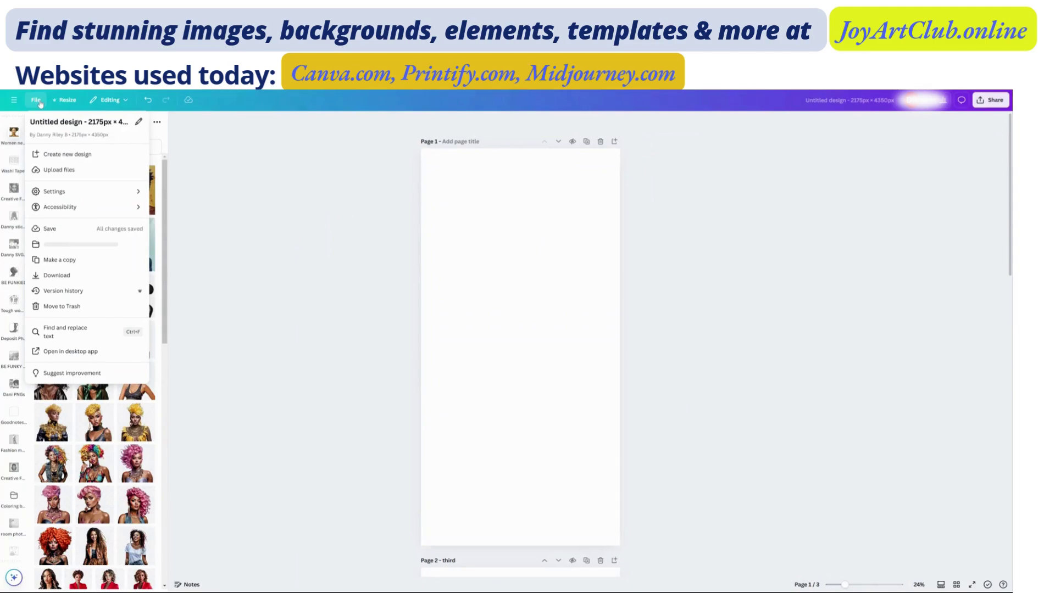
left_click(64, 155)
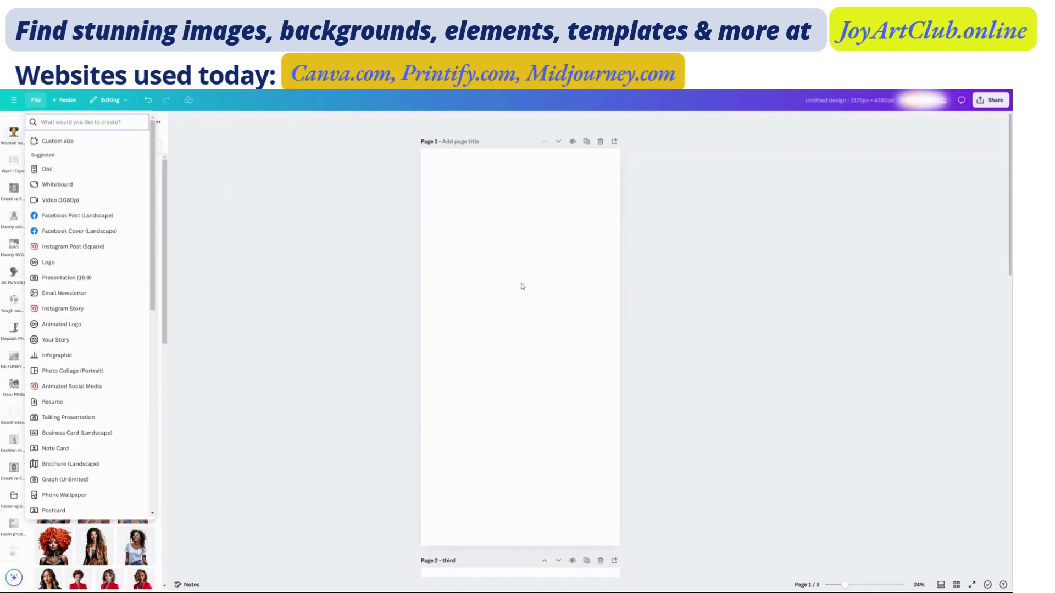
key("Escape")
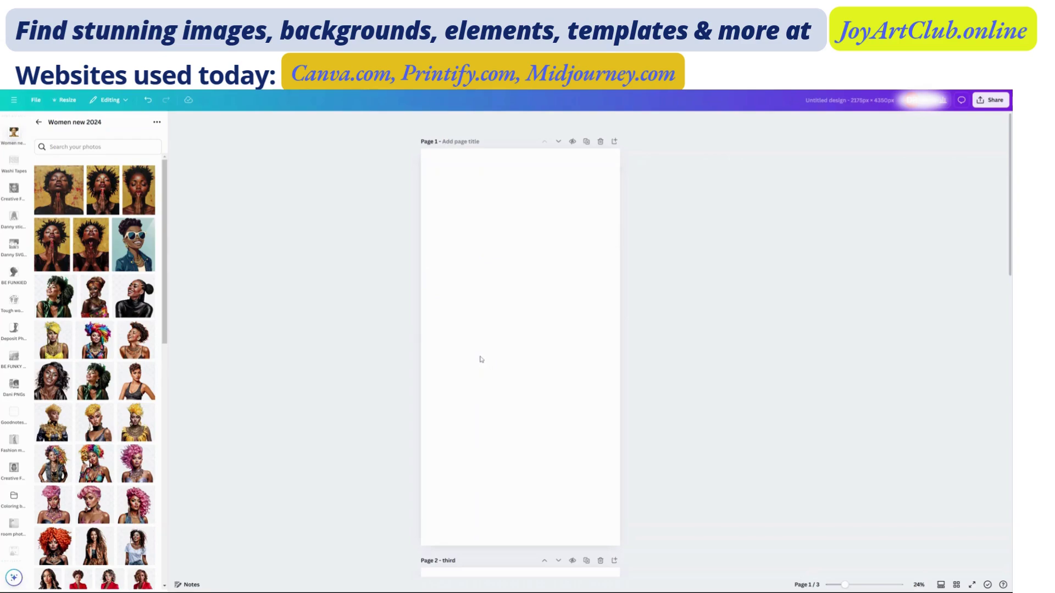
Delete the blank second page titled "third" from the design
scroll(482, 359, "down", 3)
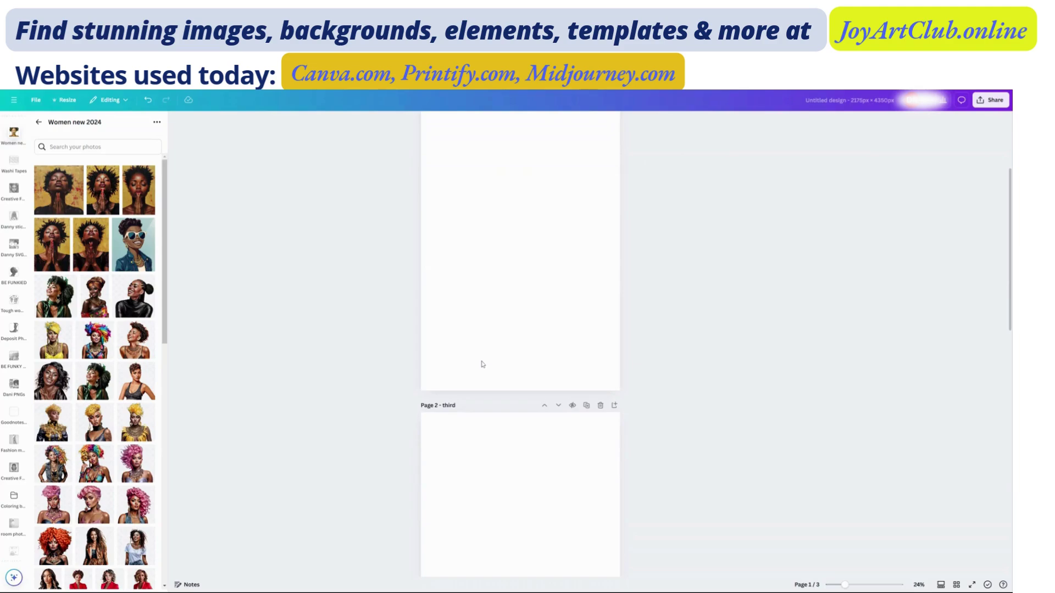
left_click(600, 406)
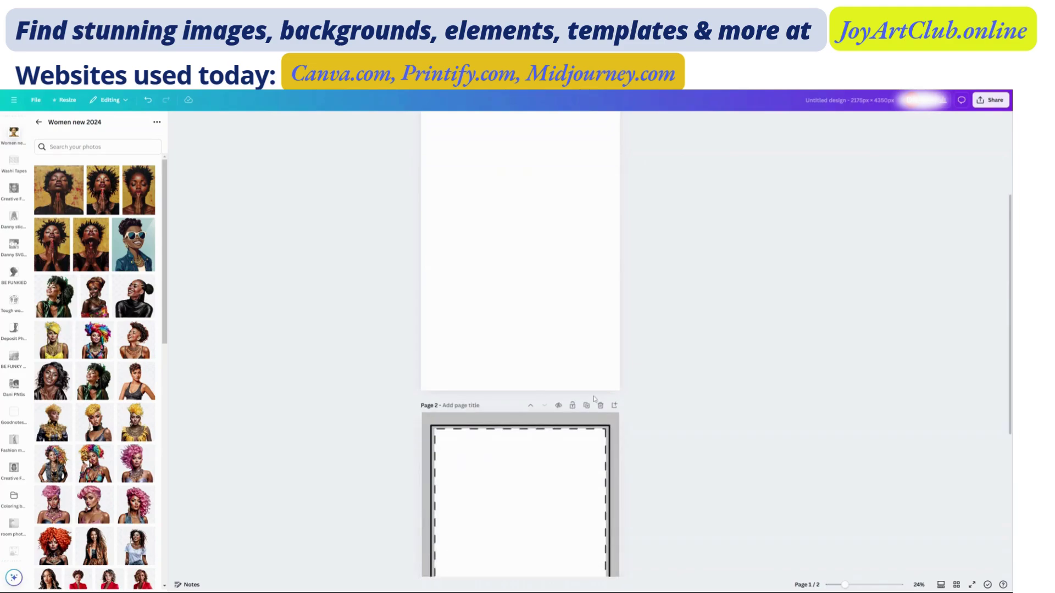
Examine the tote bag template's safe areas, bleed and bottom section on page 2 and in Printify's design editor
scroll(580, 388, "down", 6)
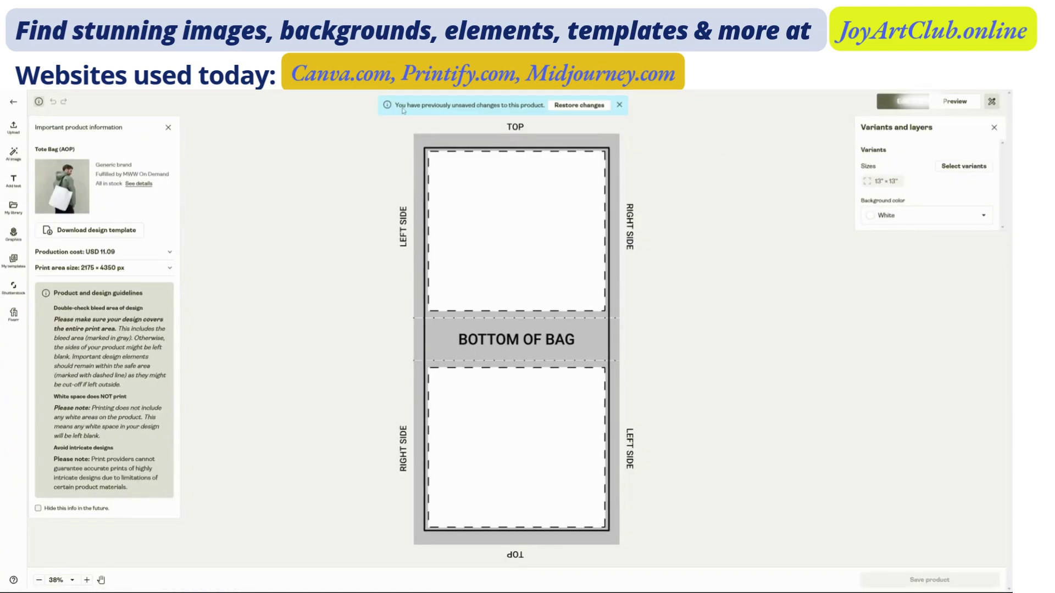
scroll(511, 226, "up", 2)
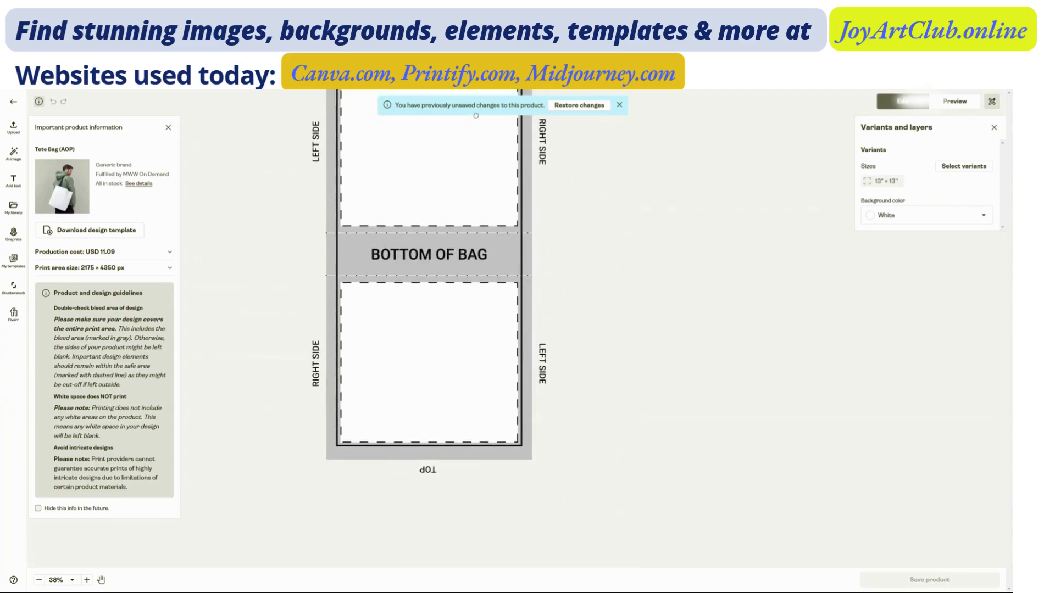
scroll(562, 250, "down", 2)
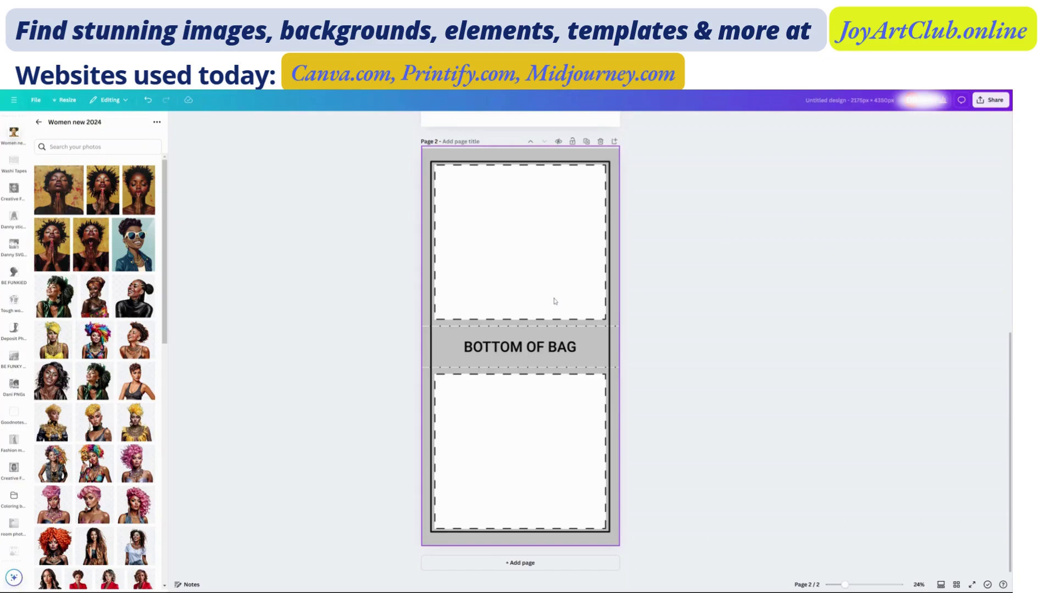
scroll(556, 298, "up", 4)
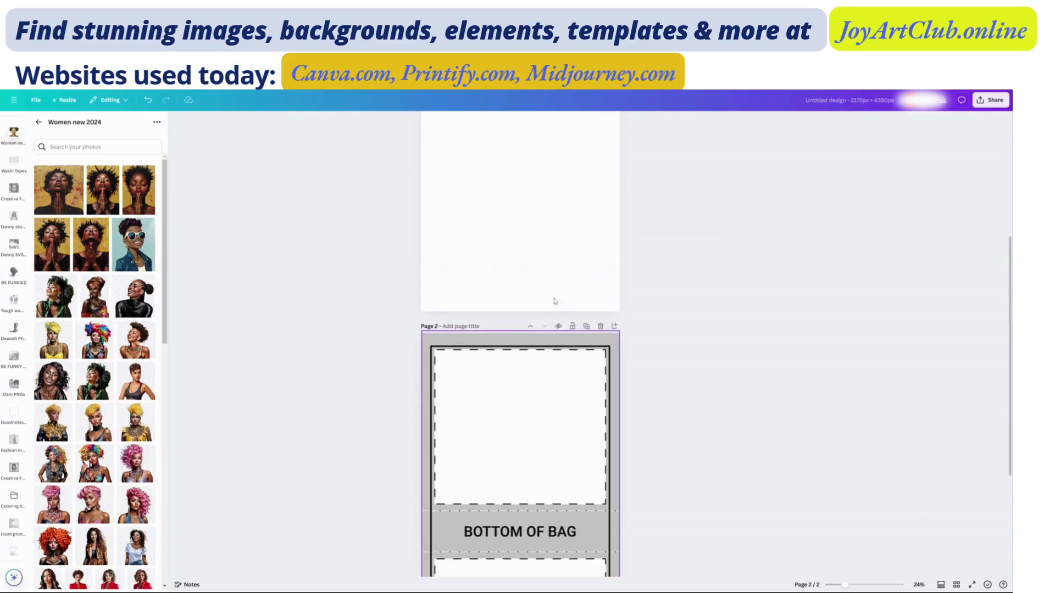
scroll(560, 401, "down", 4)
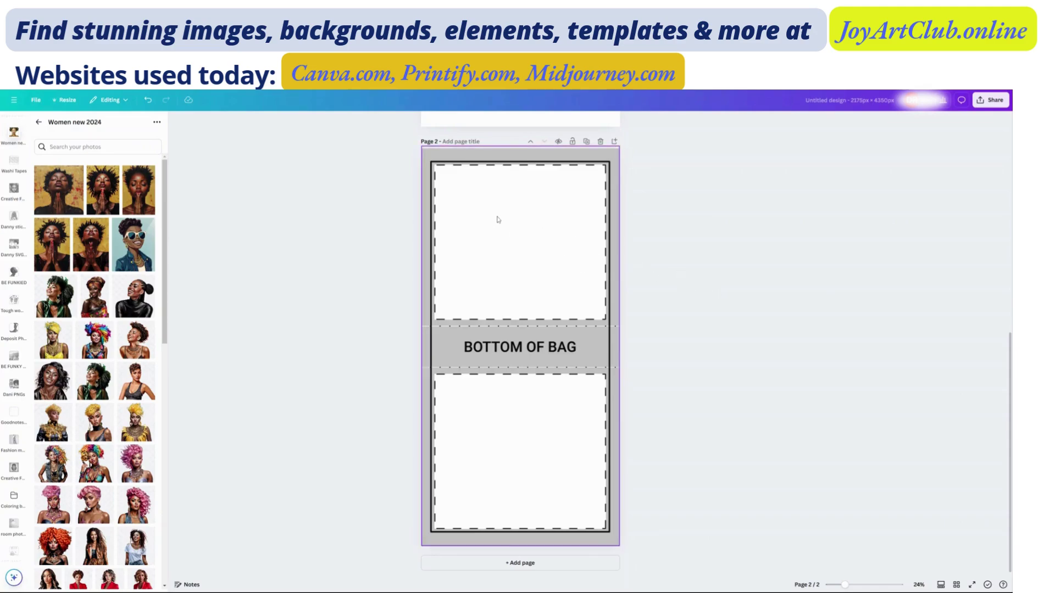
scroll(498, 220, "up", 4)
scroll(496, 223, "down", 2)
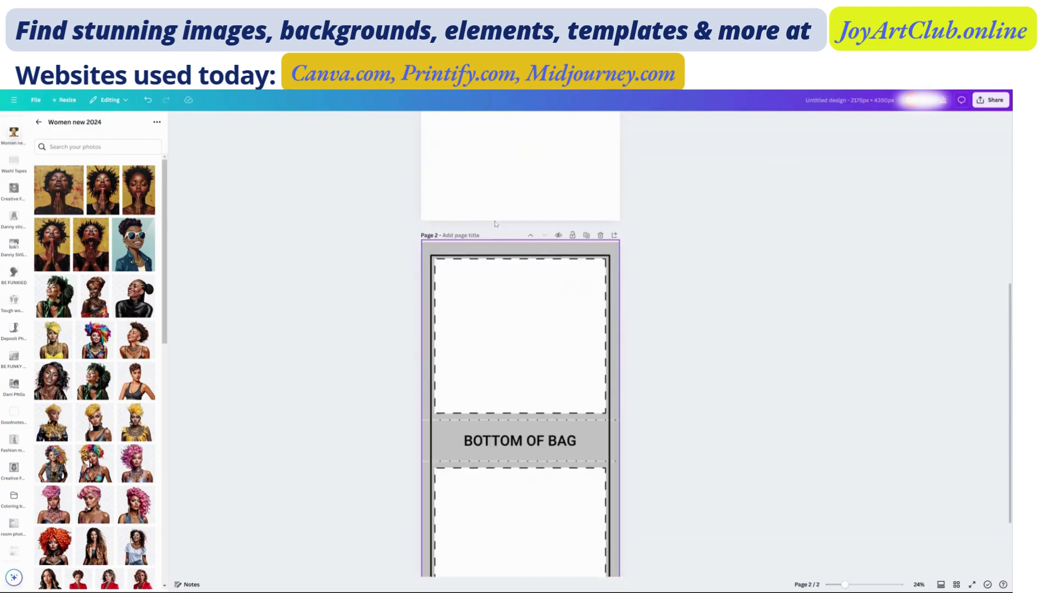
scroll(494, 224, "up", 5)
scroll(485, 229, "down", 1)
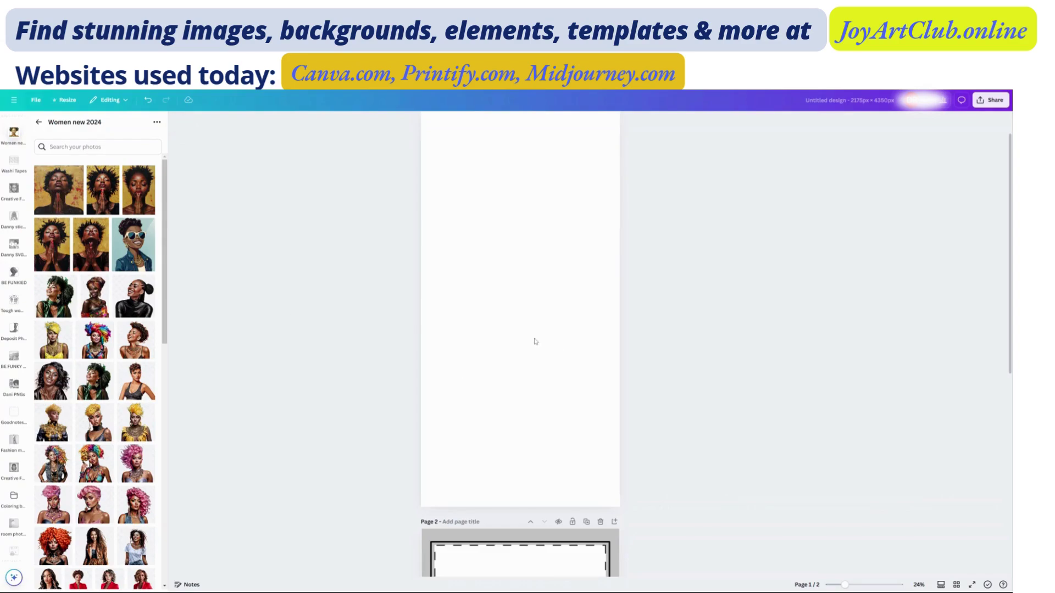
scroll(537, 338, "up", 1)
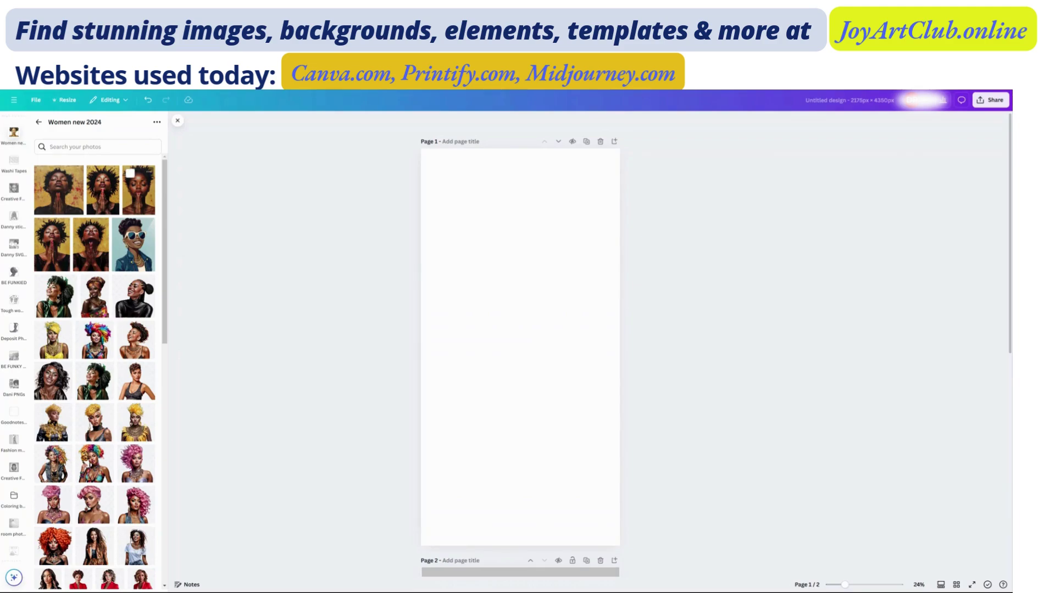
Add the first praying woman photo to page 1 and enlarge it to the full page width in the upper half
left_click(57, 201)
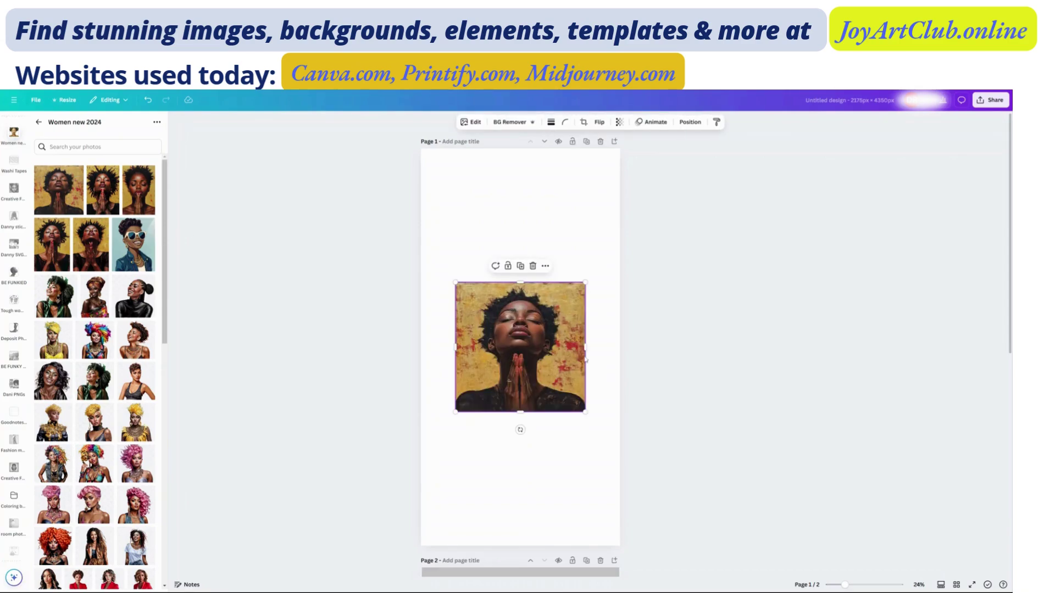
left_click_drag(519, 374, 485, 237)
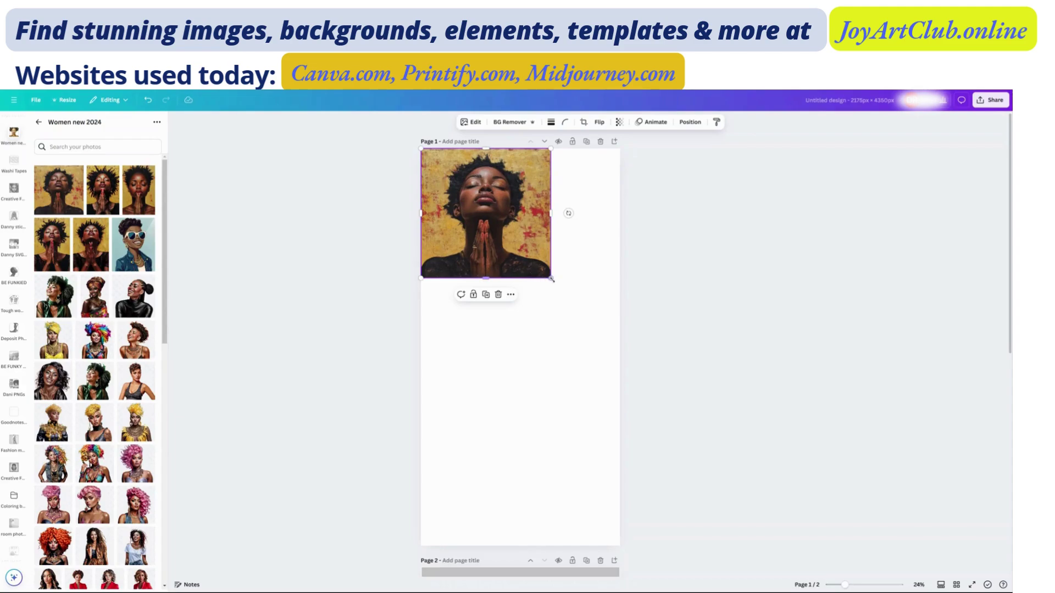
left_click_drag(552, 280, 633, 336)
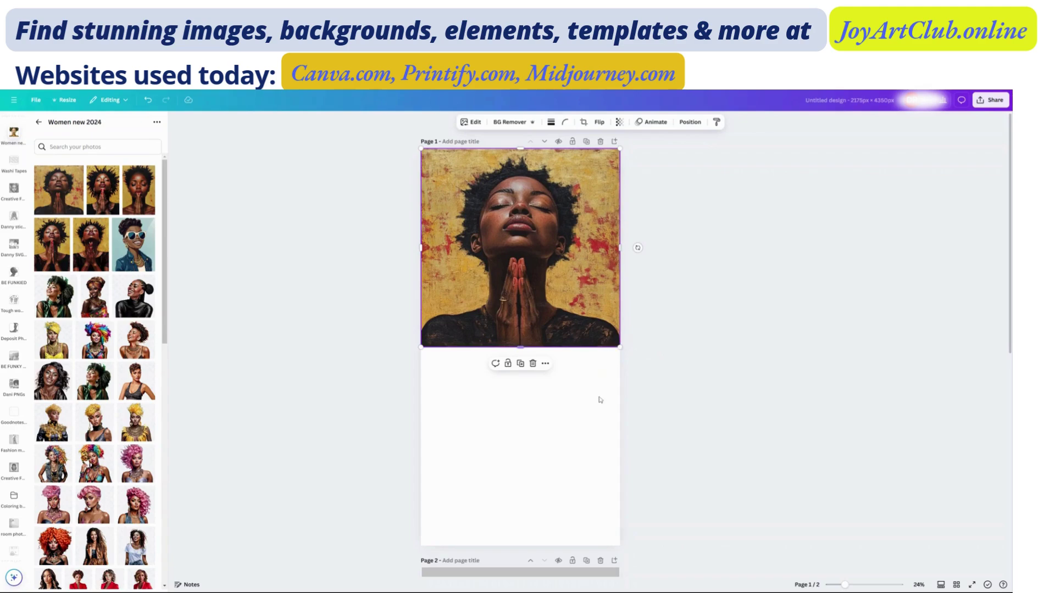
Copy the praying woman photo onto page 2 over the bag template and check how far it covers the bottom-of-bag area
scroll(599, 404, "down", 6)
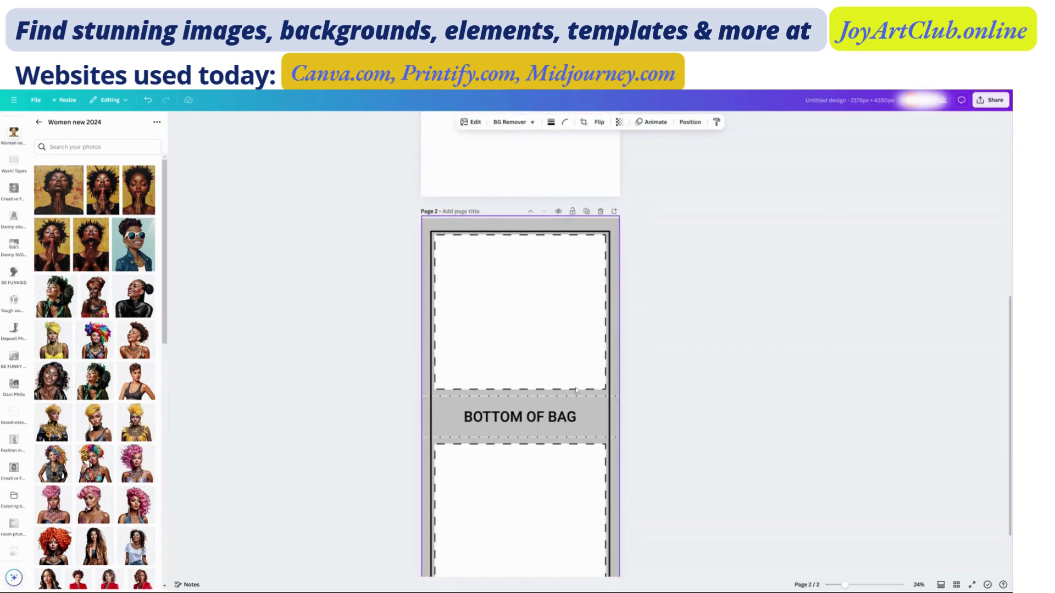
scroll(569, 371, "up", 6)
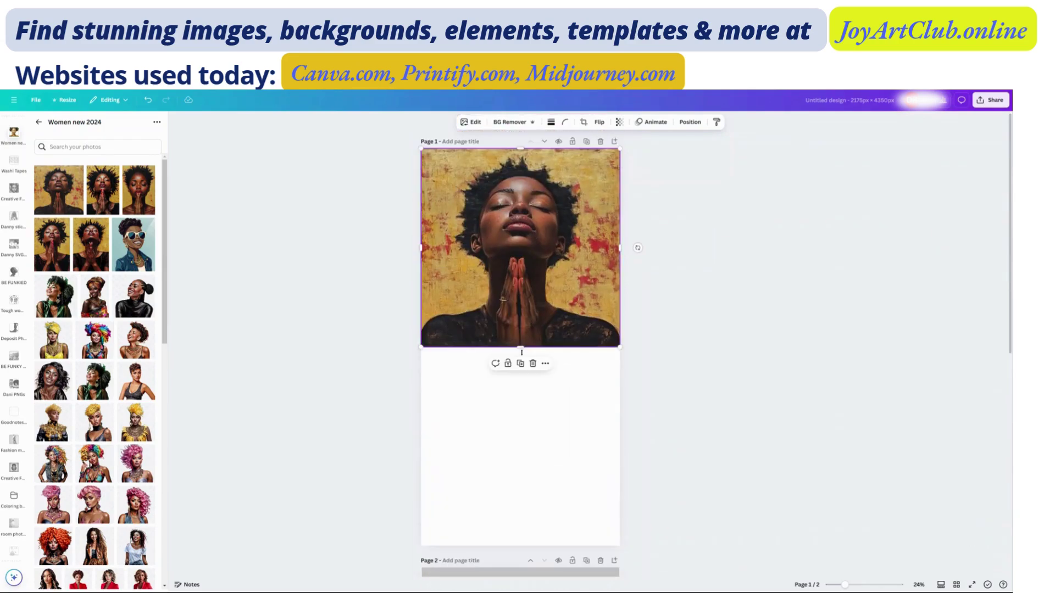
right_click(540, 290)
left_click(562, 302)
scroll(545, 397, "down", 5)
left_click(545, 397)
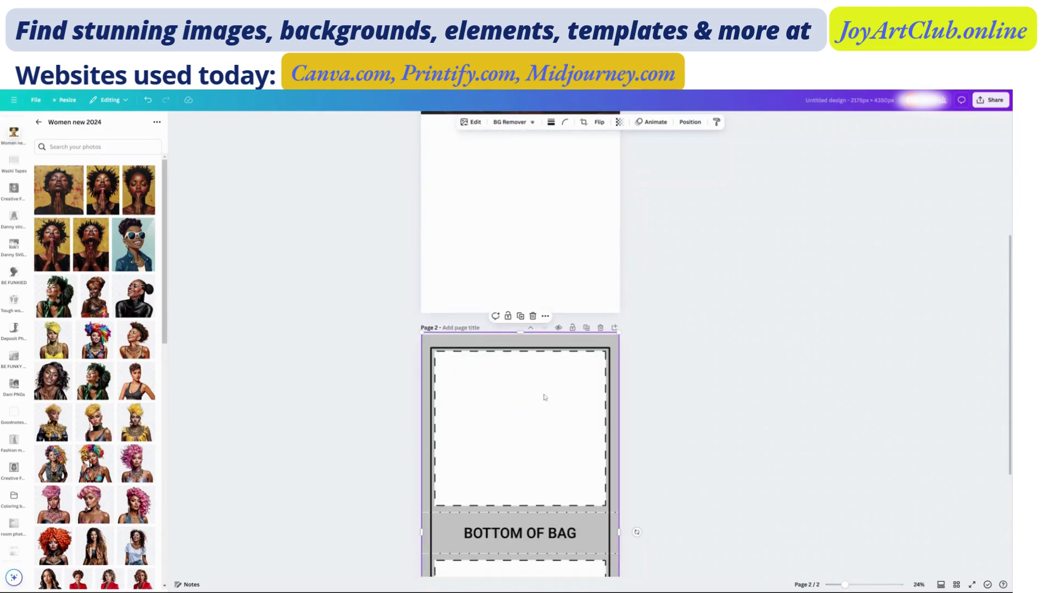
key("ctrl+v")
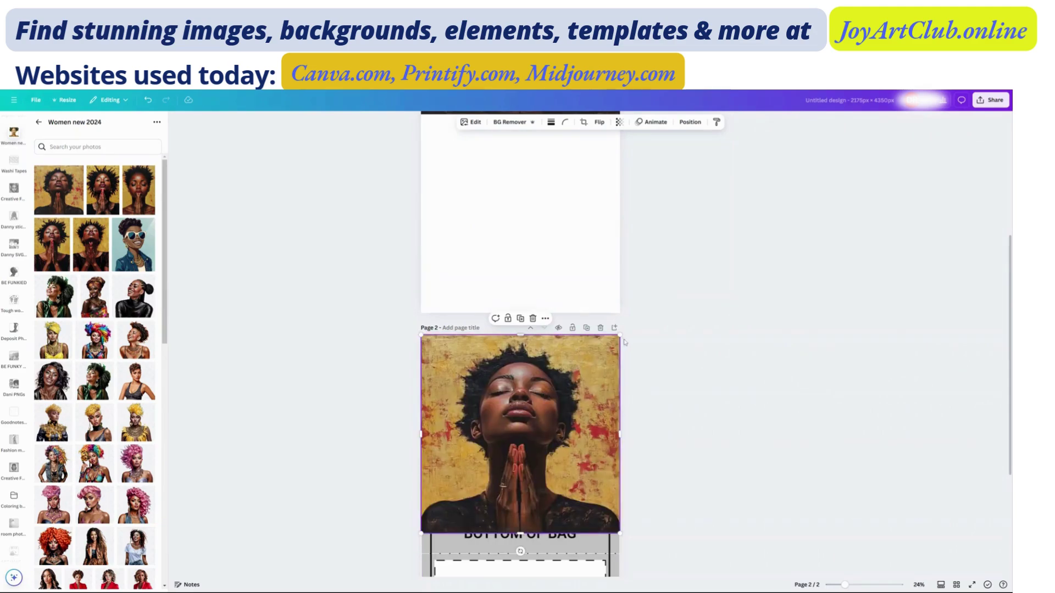
scroll(659, 437, "down", 2)
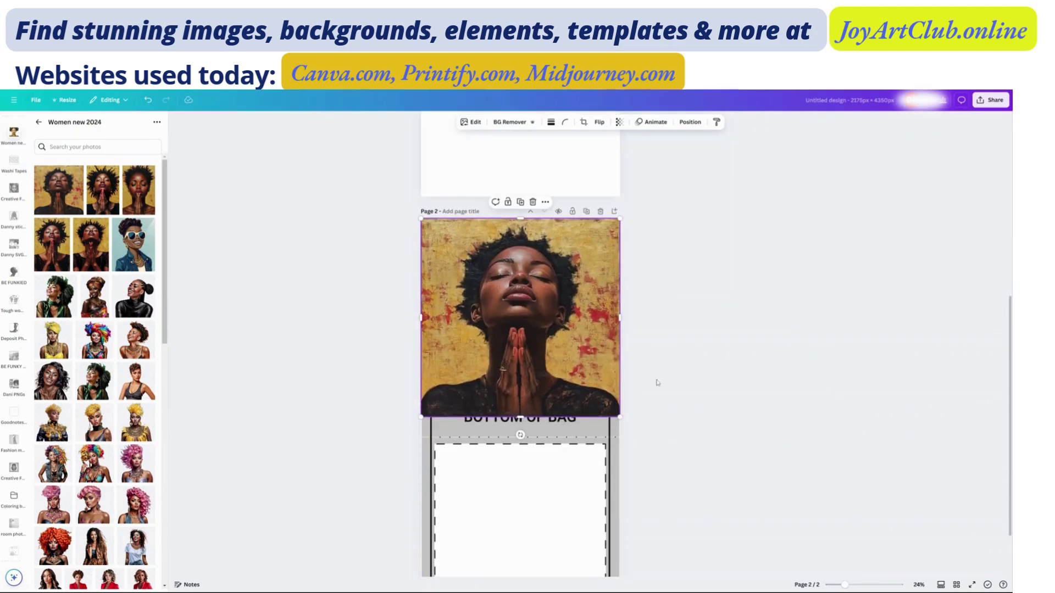
scroll(542, 319, "down", 1)
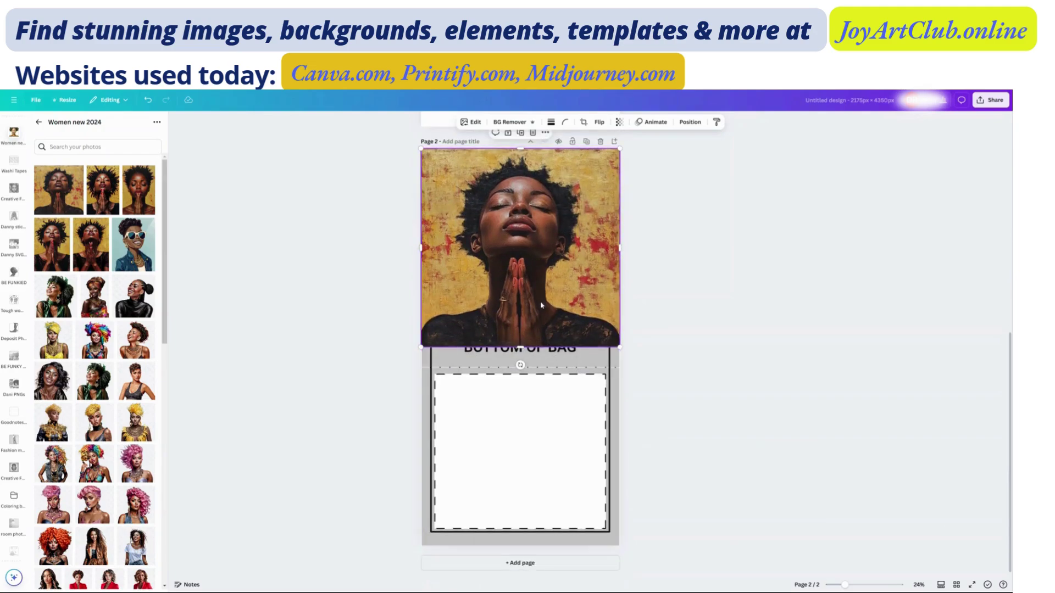
scroll(577, 338, "up", 3)
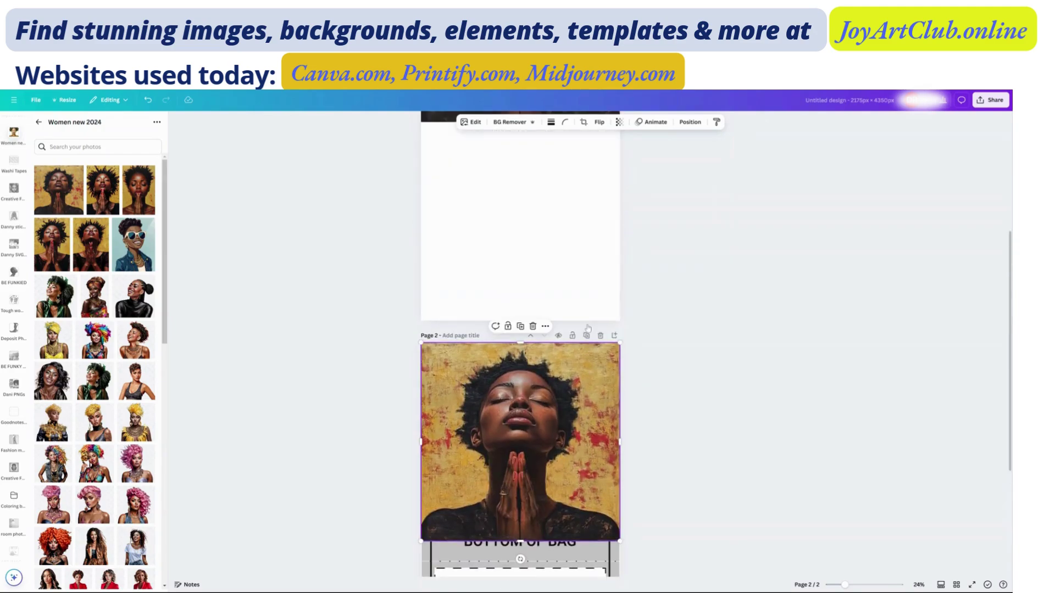
scroll(570, 378, "down", 2)
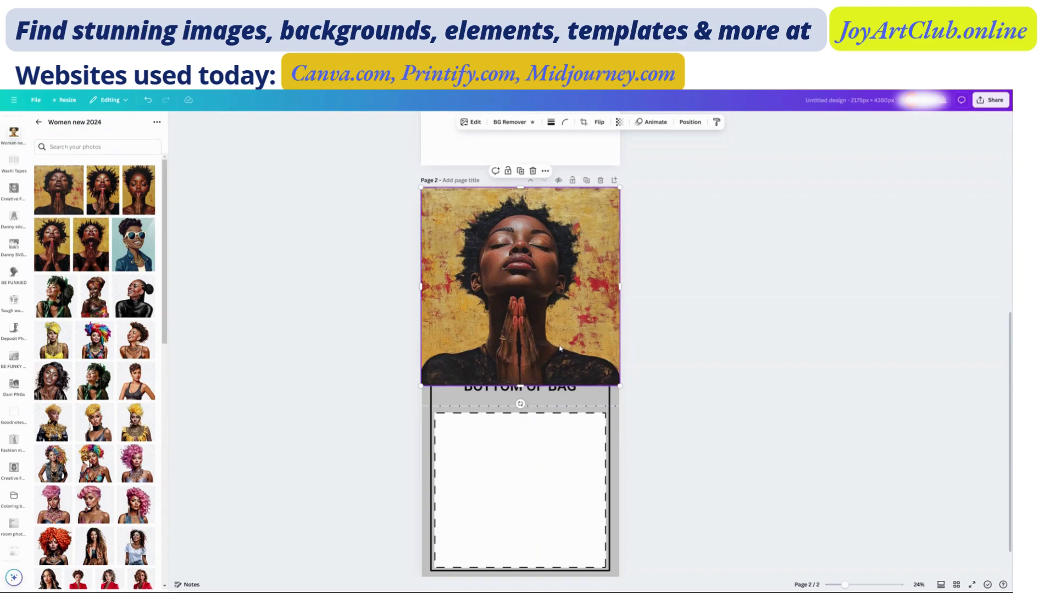
Duplicate the photo on page 1 and place the copy directly below the original, filling the lower half
scroll(560, 348, "up", 5)
left_click(538, 308)
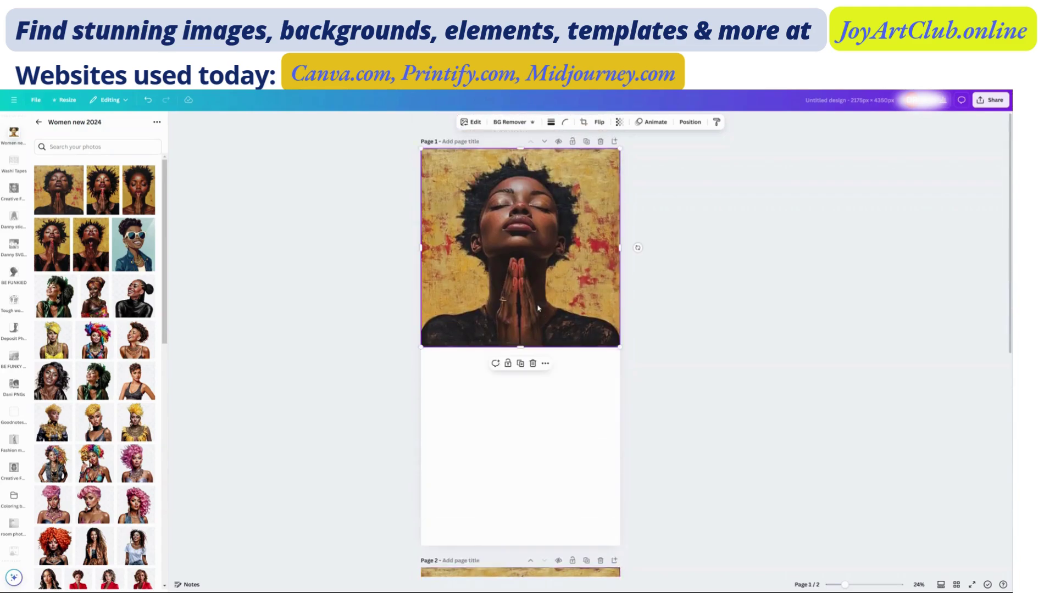
left_click(521, 364)
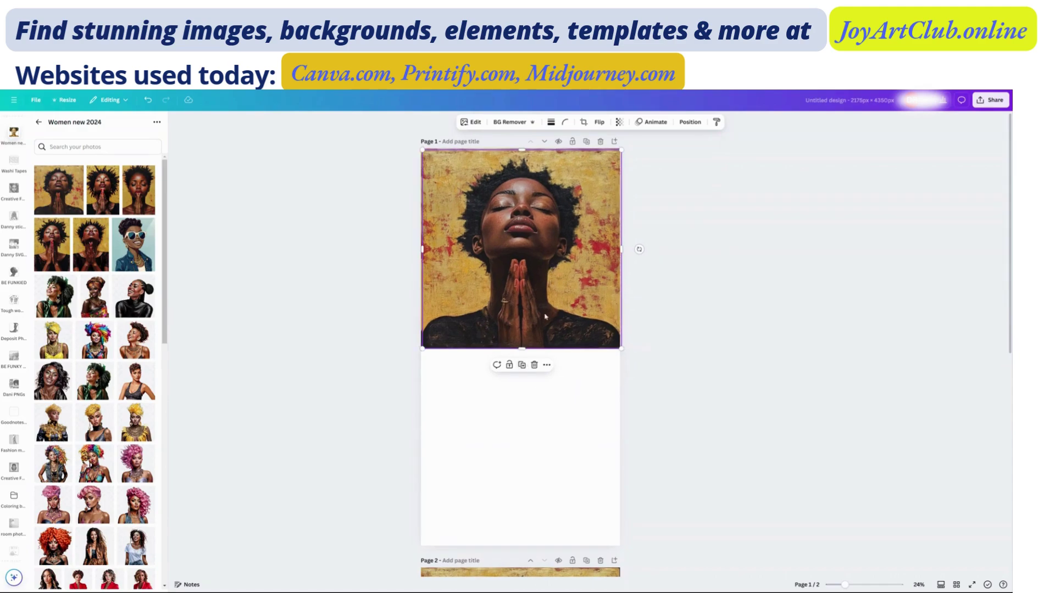
left_click_drag(545, 317, 551, 459)
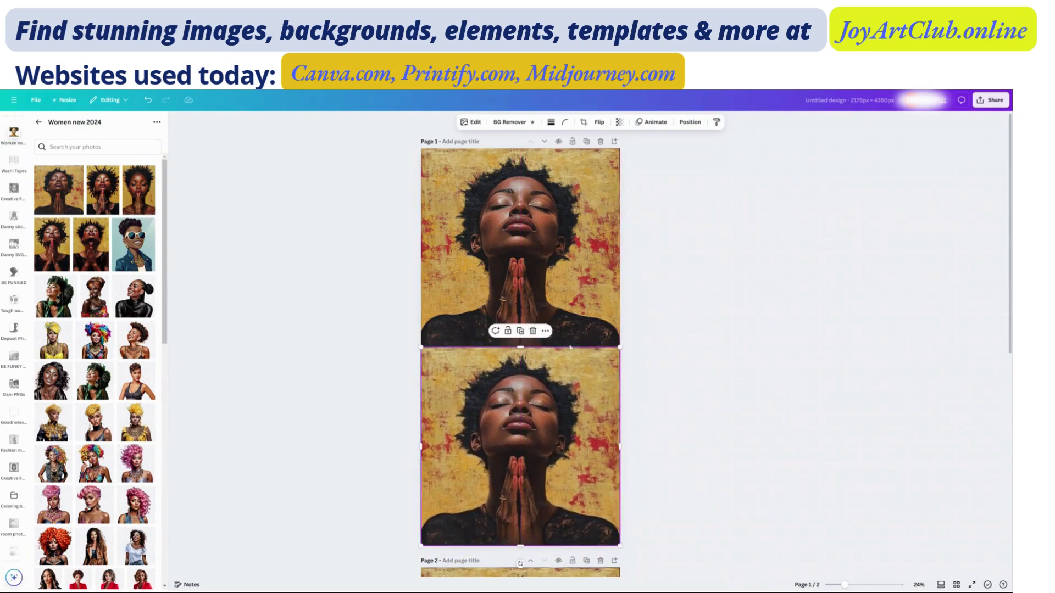
Flip the lower photo on page 1 vertically and deselect it
left_click(598, 122)
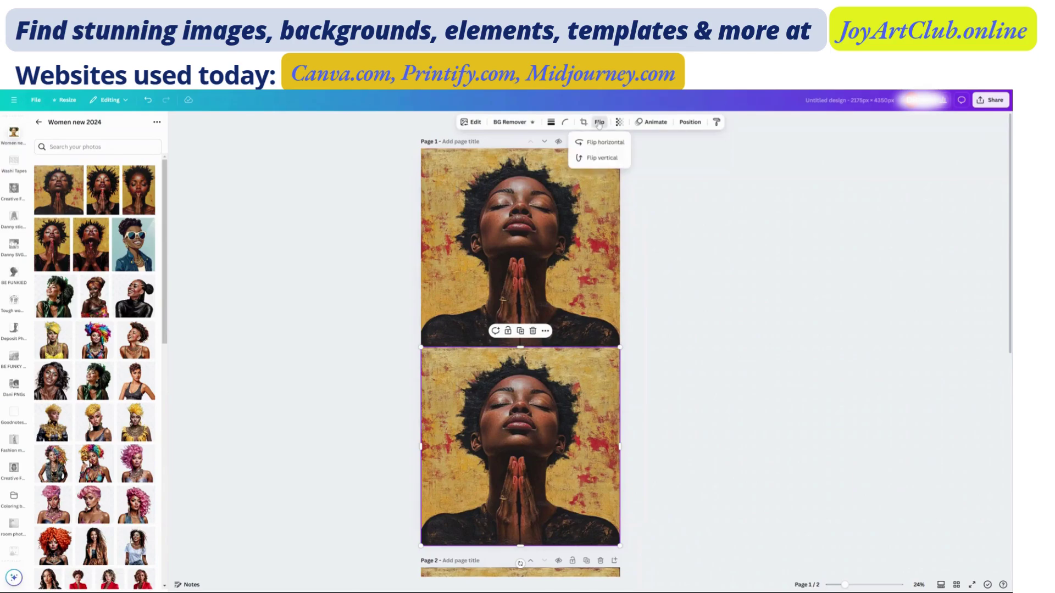
left_click(593, 158)
left_click(743, 395)
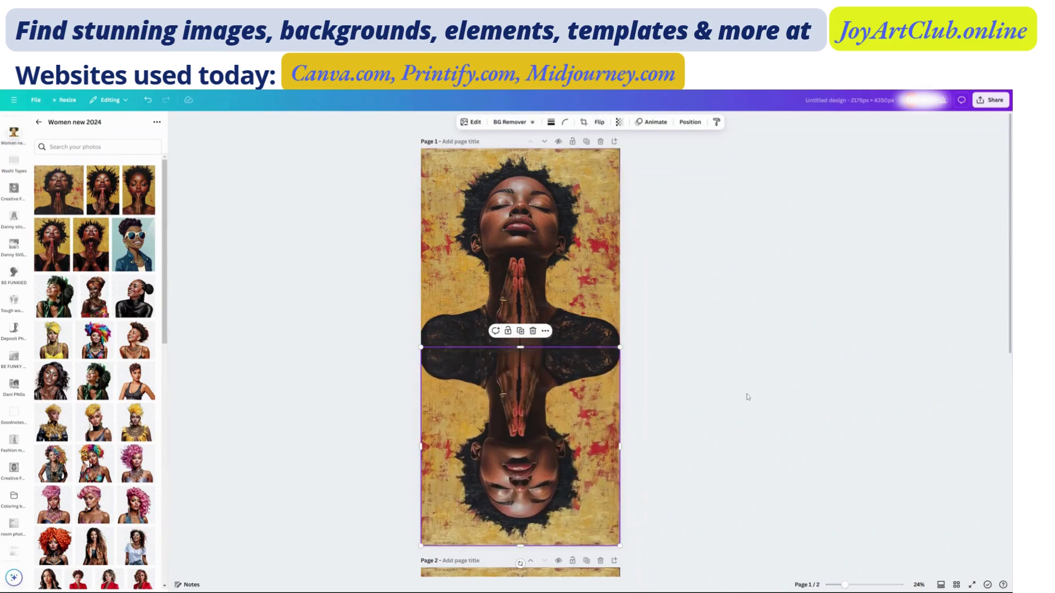
left_click(742, 396)
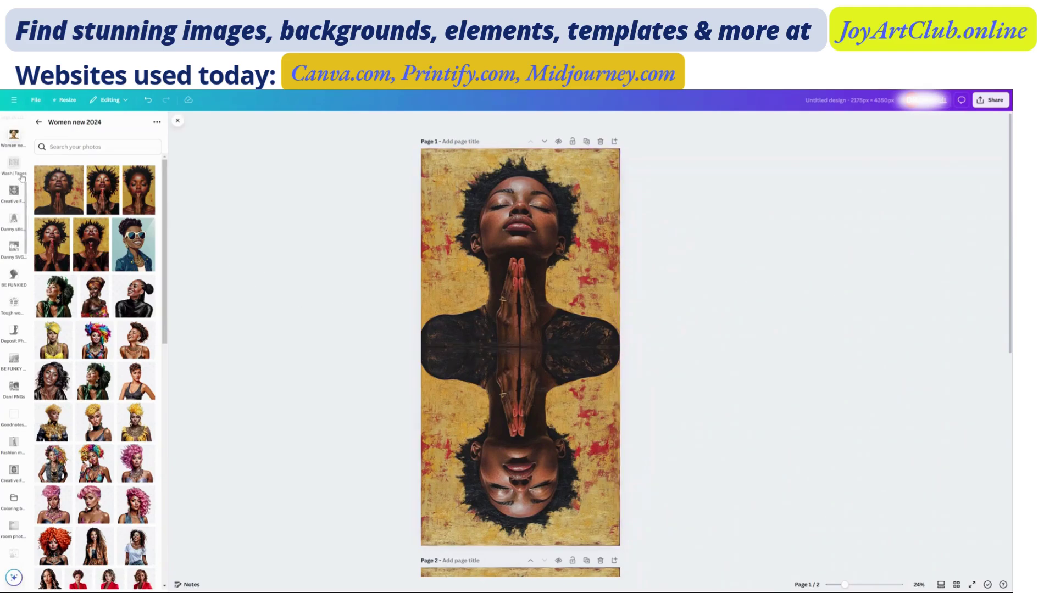
Add the thick gold glitter slash graphic to page 1, rotate it horizontal and centre it over the seam between the two photos
scroll(21, 177, "up", 6)
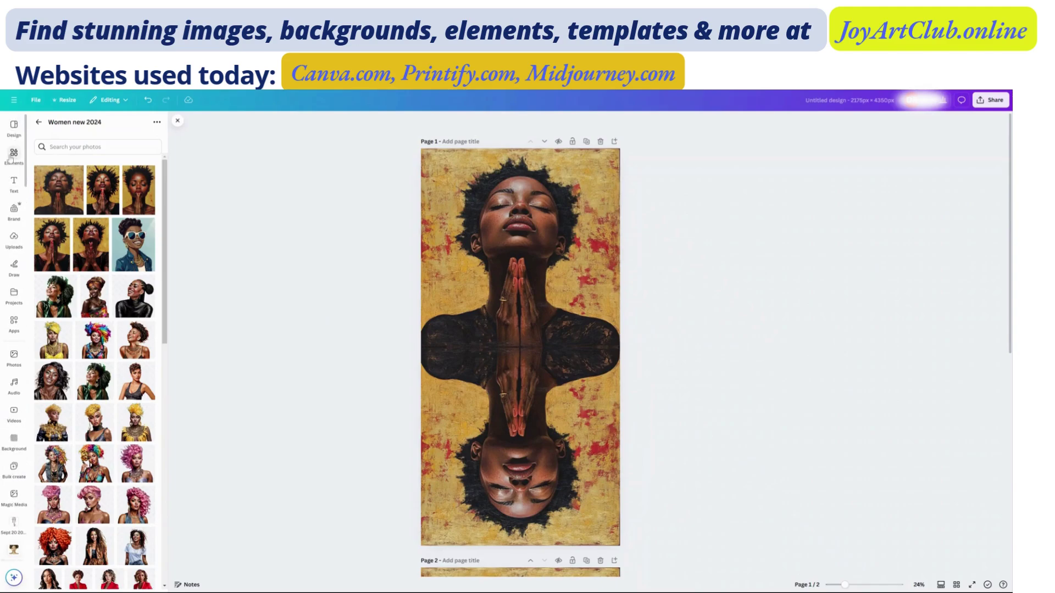
left_click(12, 156)
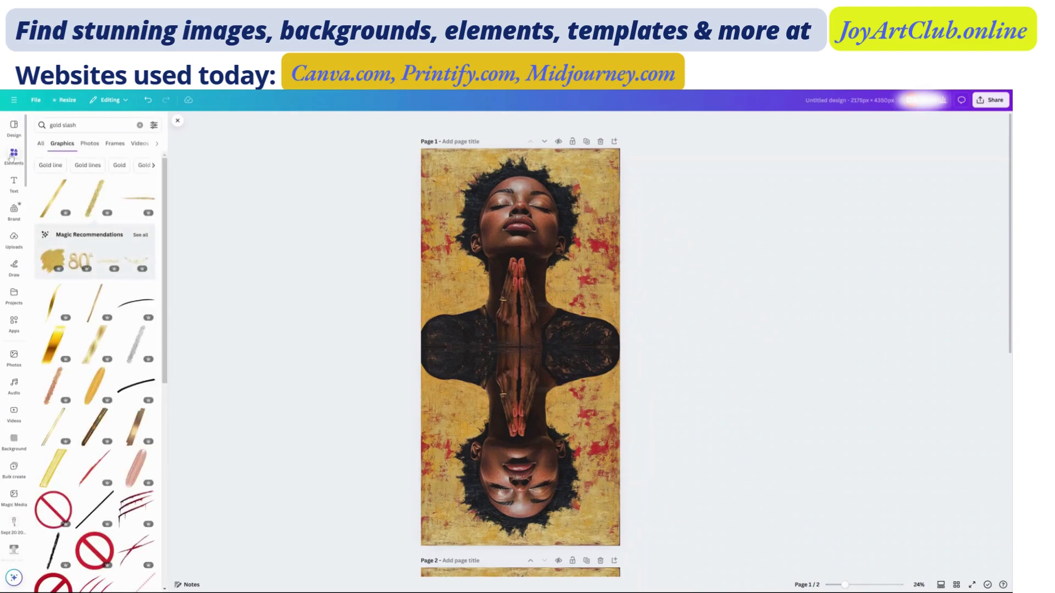
left_click(98, 197)
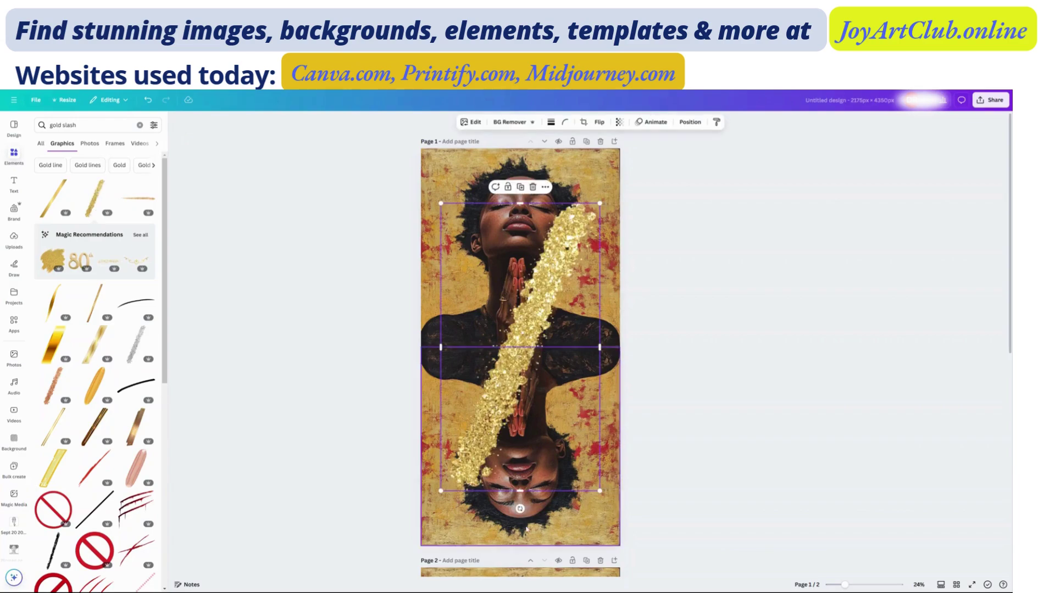
left_click_drag(520, 509, 413, 406)
left_click_drag(542, 356, 545, 359)
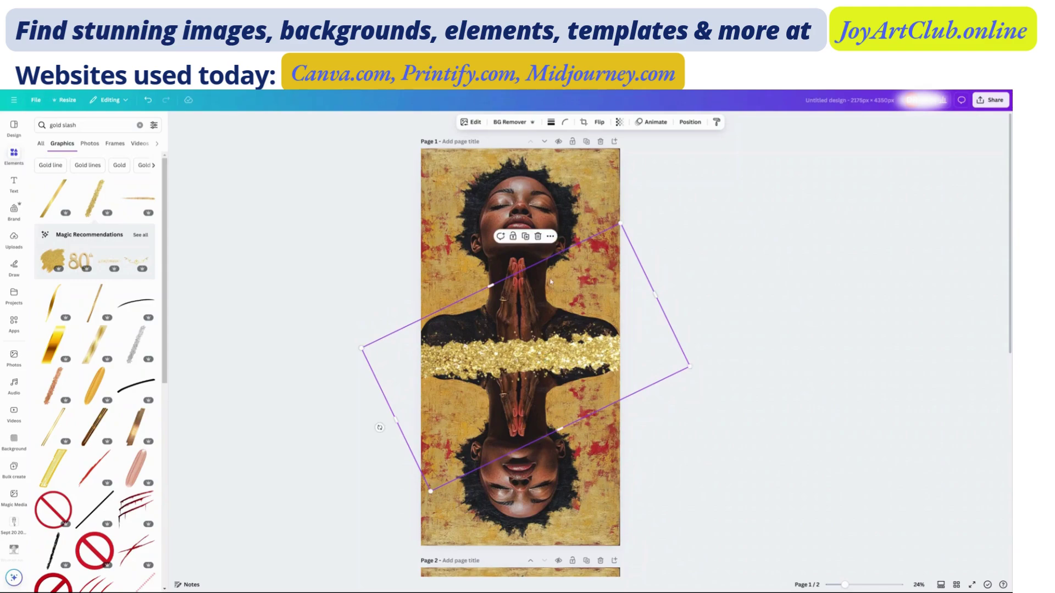
Duplicate the gold glitter band twice, placing one copy along page 1's upper edge and the other along its lower edge
left_click(526, 236)
left_click_drag(568, 296, 568, 142)
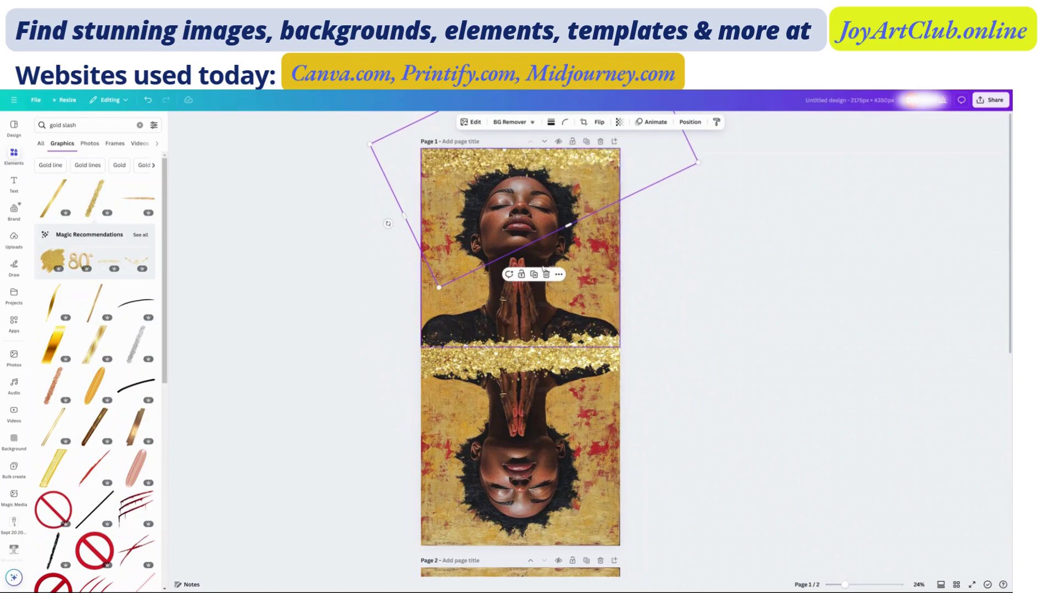
left_click_drag(559, 174, 542, 560)
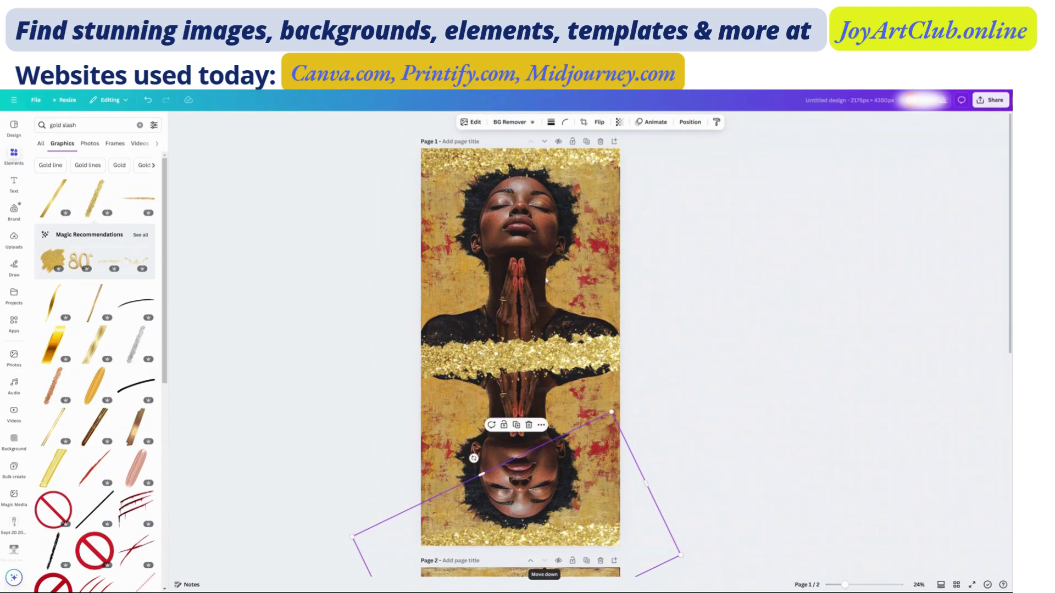
left_click(600, 122)
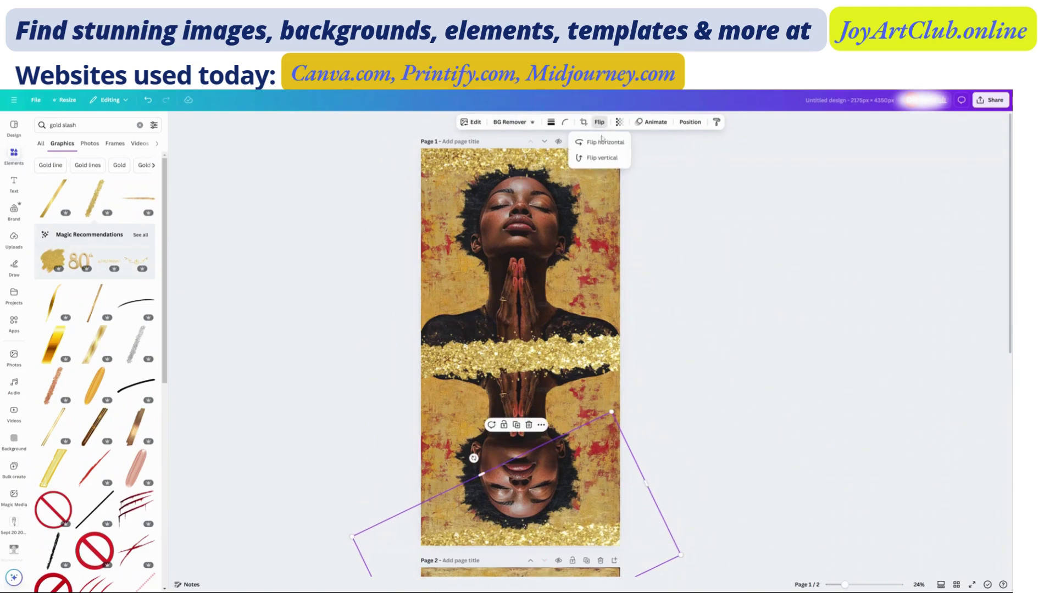
left_click(601, 143)
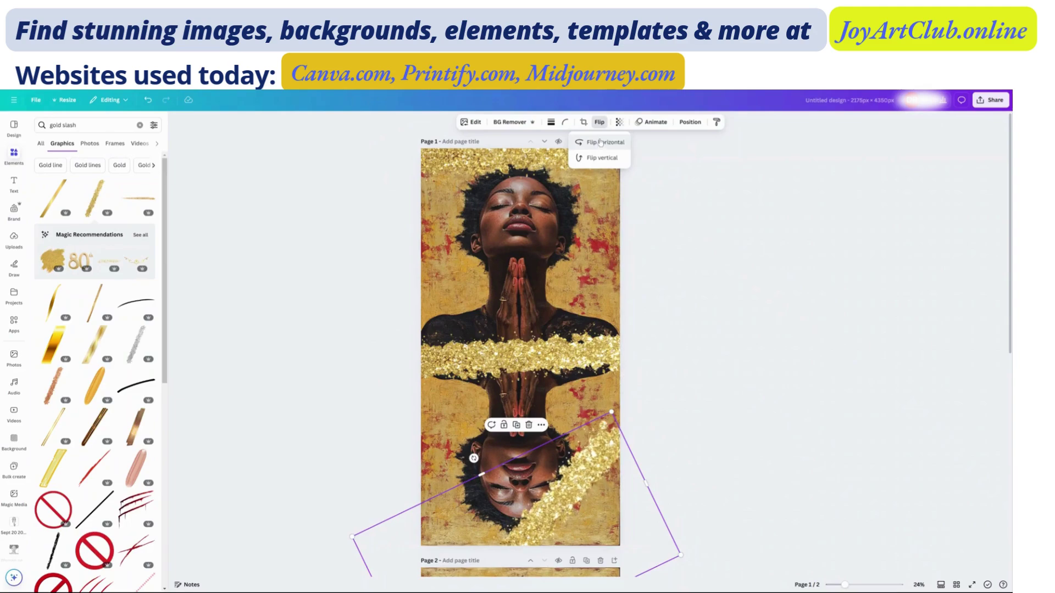
left_click(601, 143)
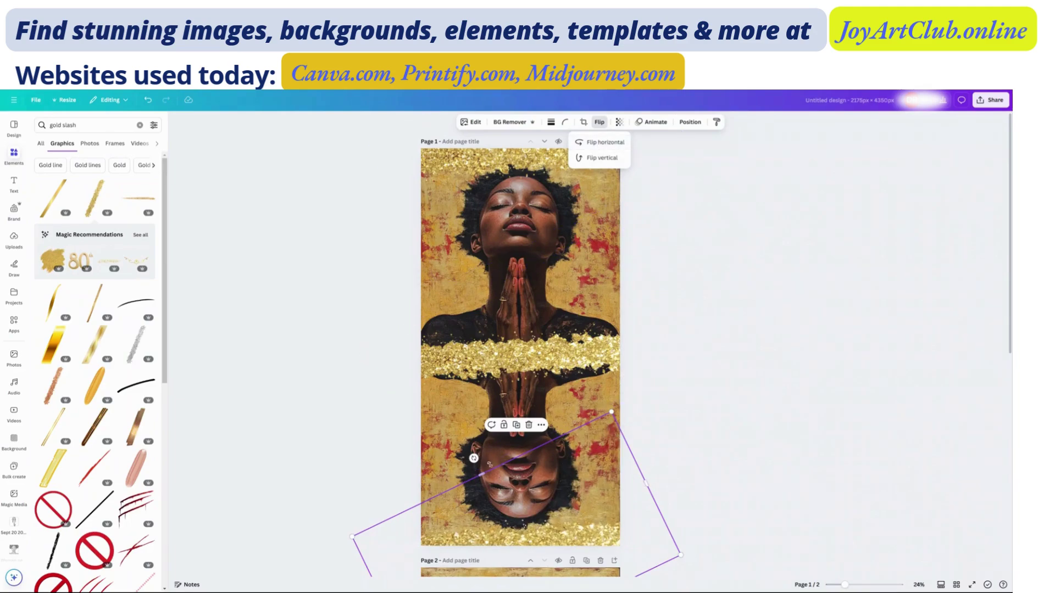
Fine-tune the rotation of the lower-edge gold glitter band so it lies along page 1's bottom edge, and deselect it
mouse_move(489, 464)
left_mouse_down()
mouse_move(483, 456)
mouse_move(530, 465)
mouse_move(501, 450)
mouse_move(484, 457)
left_mouse_up()
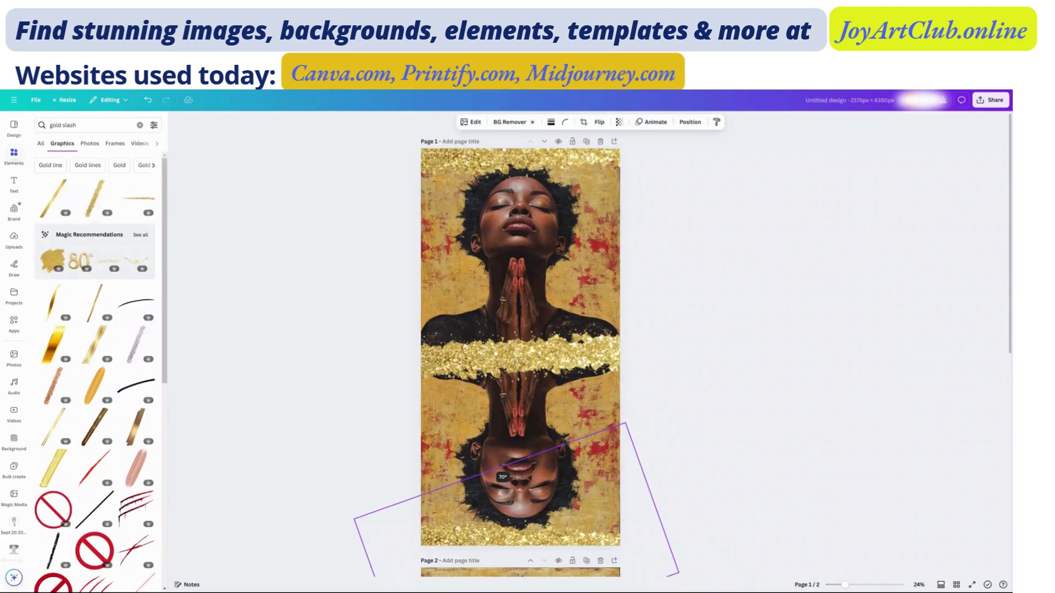
left_click_drag(503, 477, 502, 477)
left_click(688, 438)
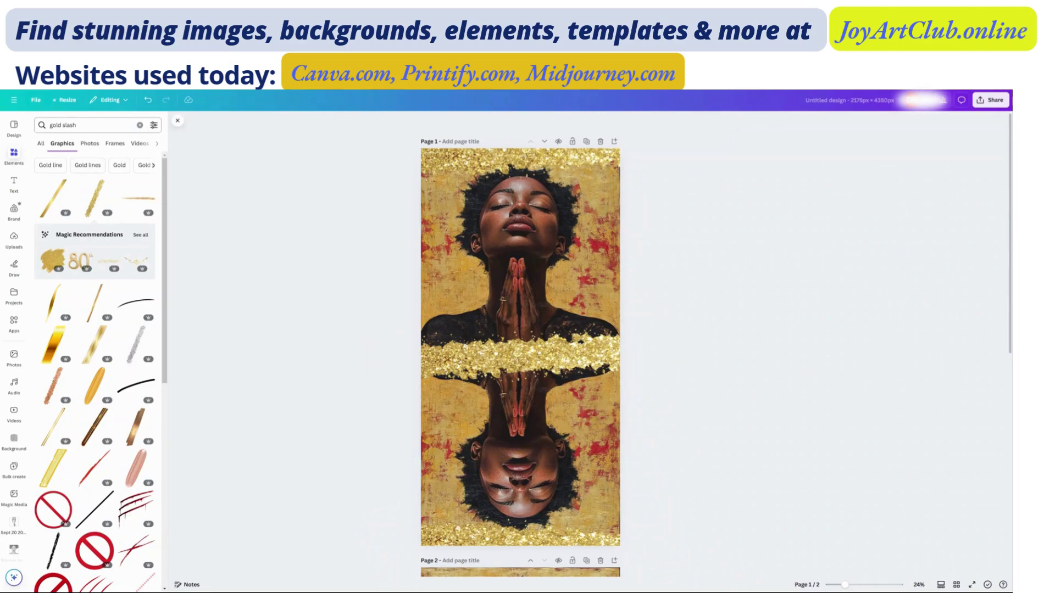
Search the graphics for "gold glitter" and add the falling glitter strands graphic to page 1
double_click(69, 125)
type("g")
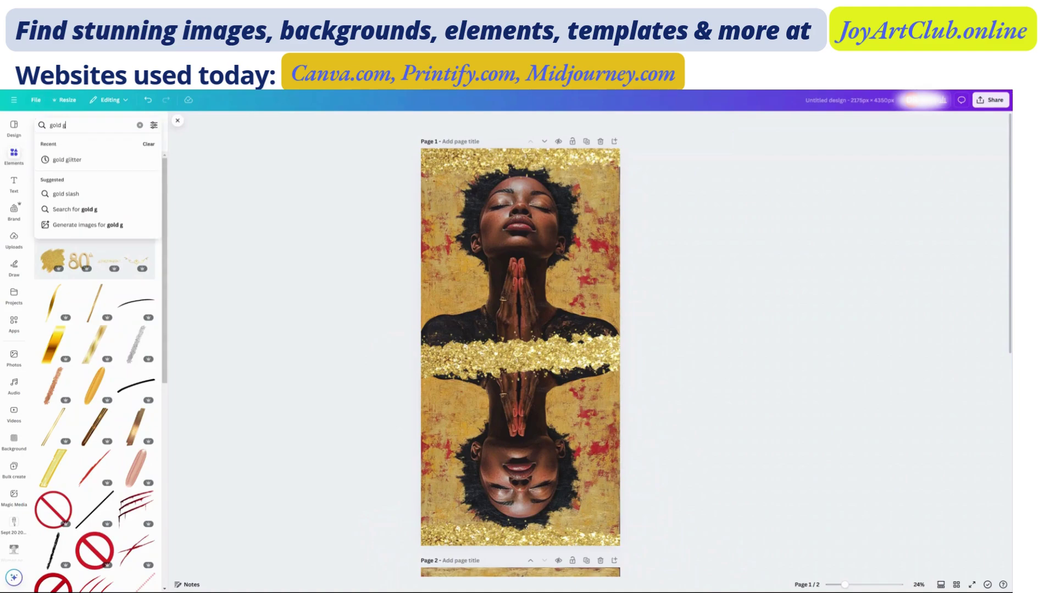
type("litter")
key("Return")
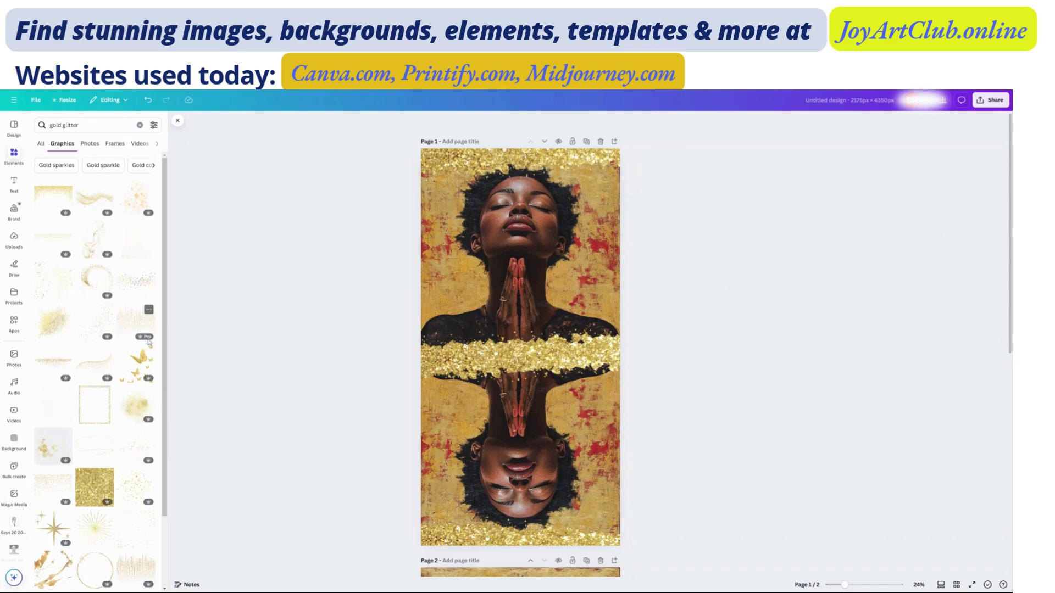
mouse_move(147, 340)
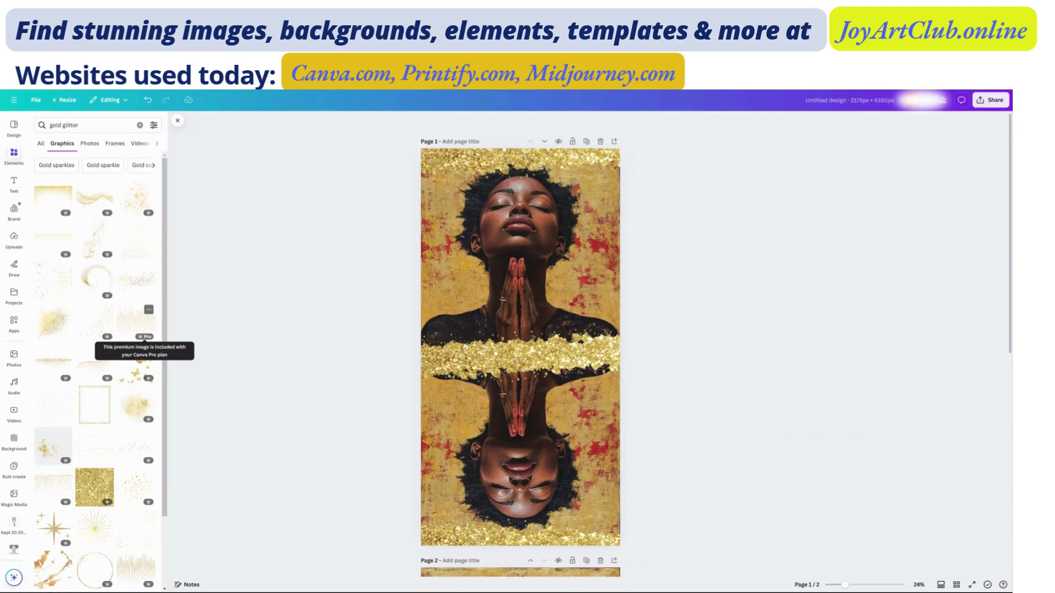
left_click(130, 323)
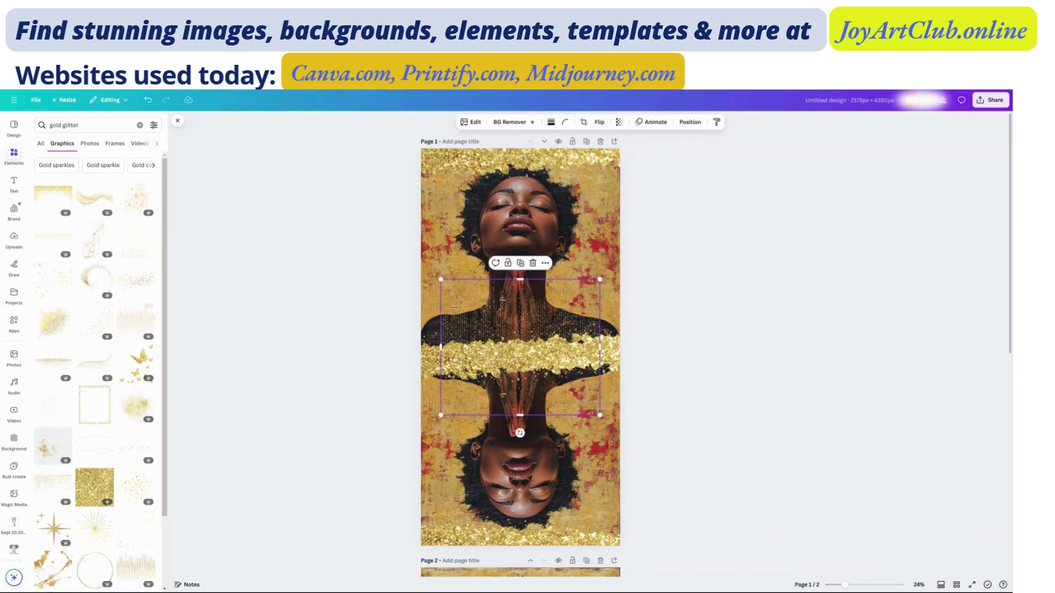
Enlarge the glitter strands graphic to the full page width and position it over the shoulders and hands of both mirrored women
left_click_drag(523, 259, 521, 212)
left_click_drag(520, 295, 509, 331)
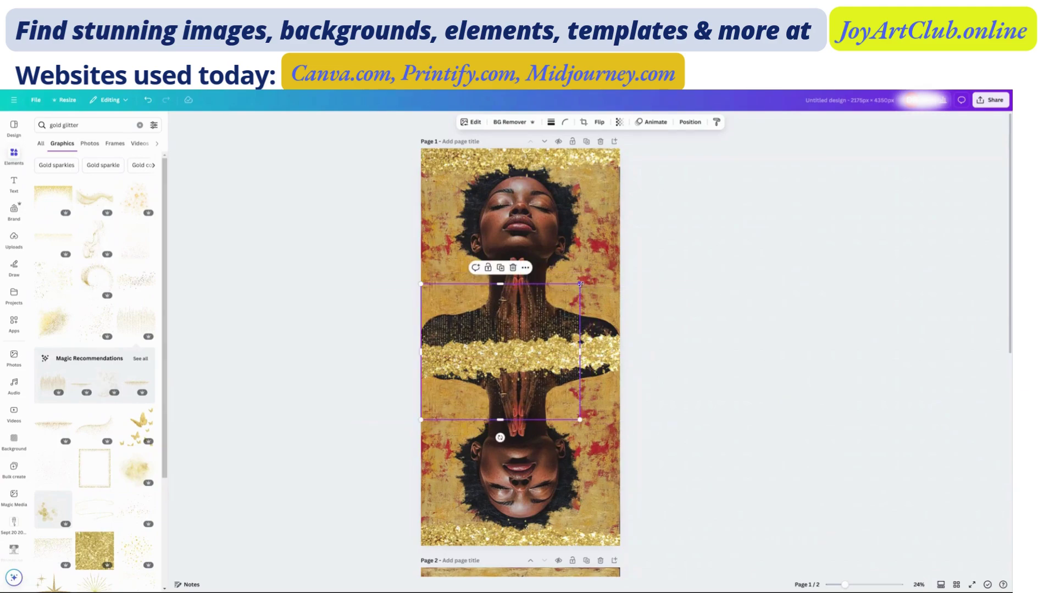
left_click_drag(580, 284, 633, 268)
left_click_drag(544, 317, 545, 327)
left_click_drag(425, 267, 421, 264)
left_click(386, 315)
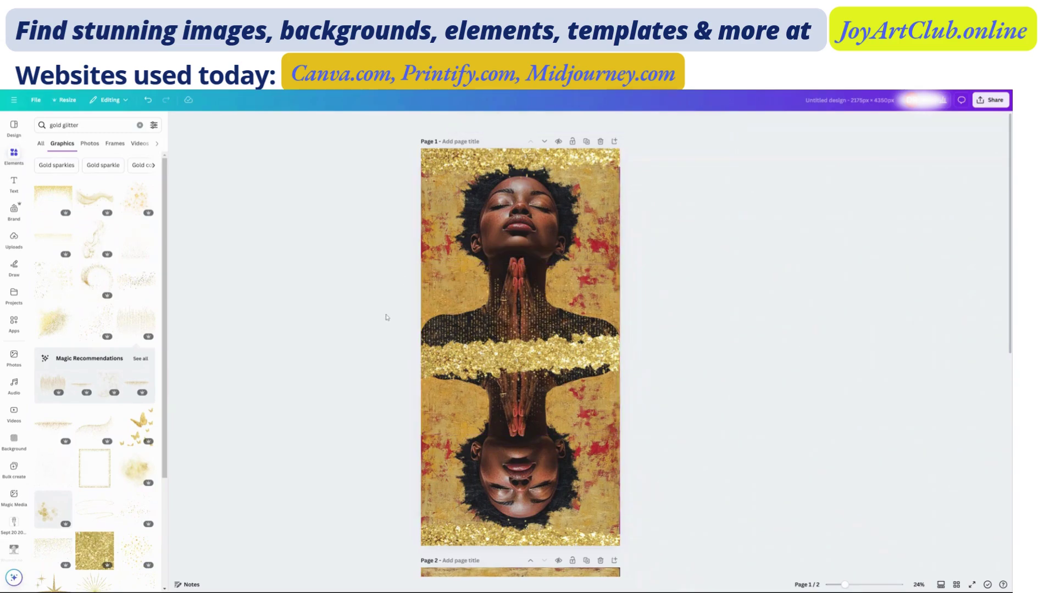
left_click(526, 328)
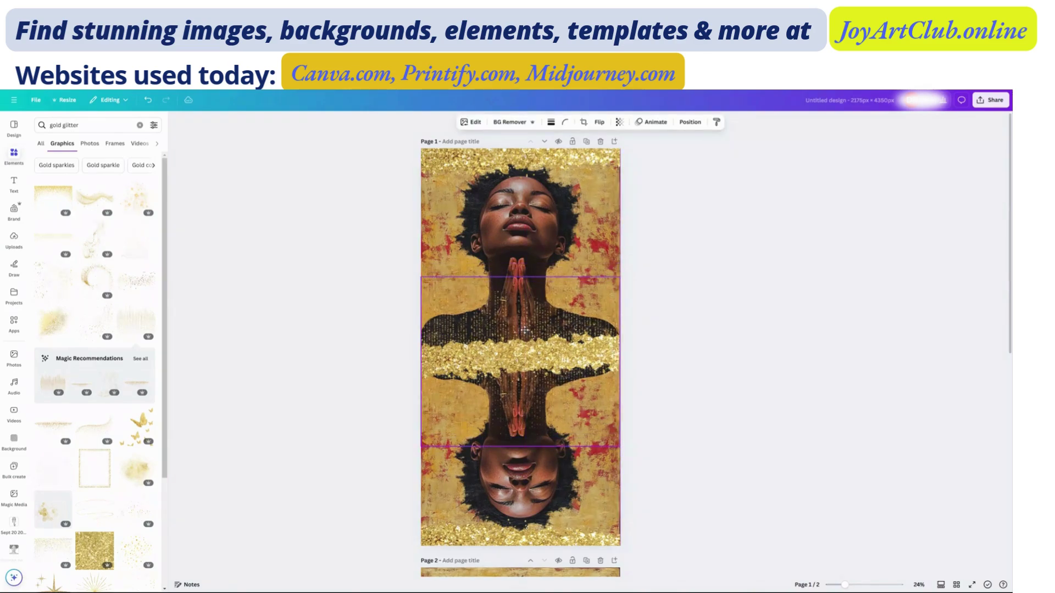
left_click_drag(525, 329, 525, 322)
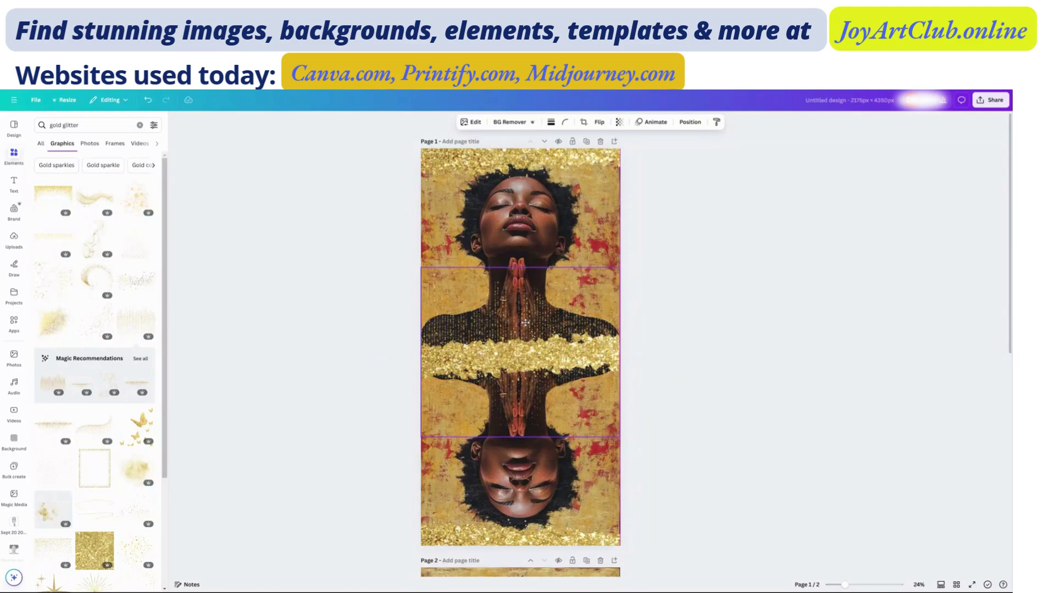
left_click(738, 323)
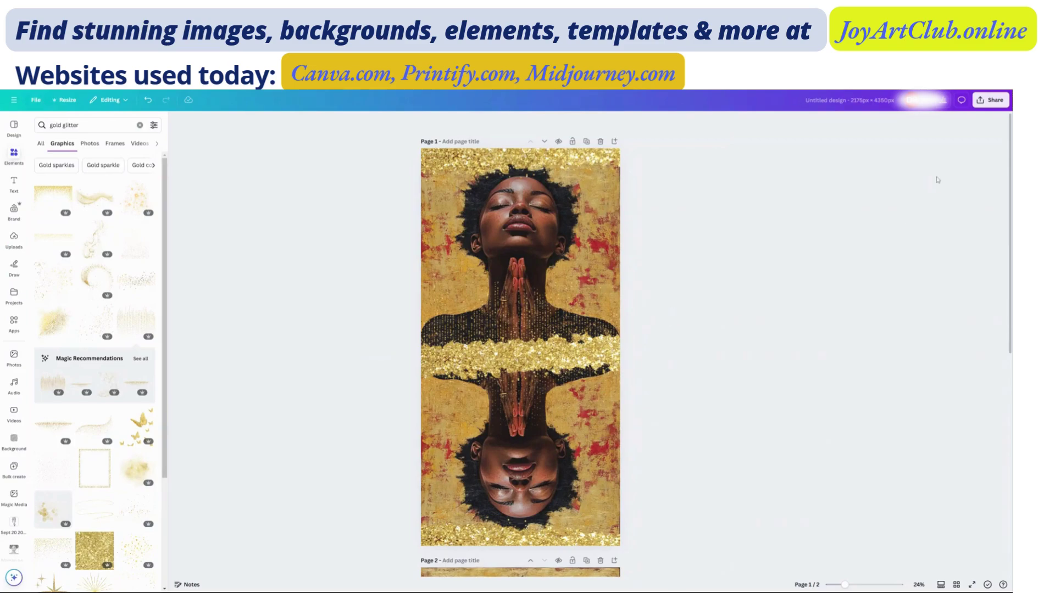
Title the design "file name"
left_click(980, 101)
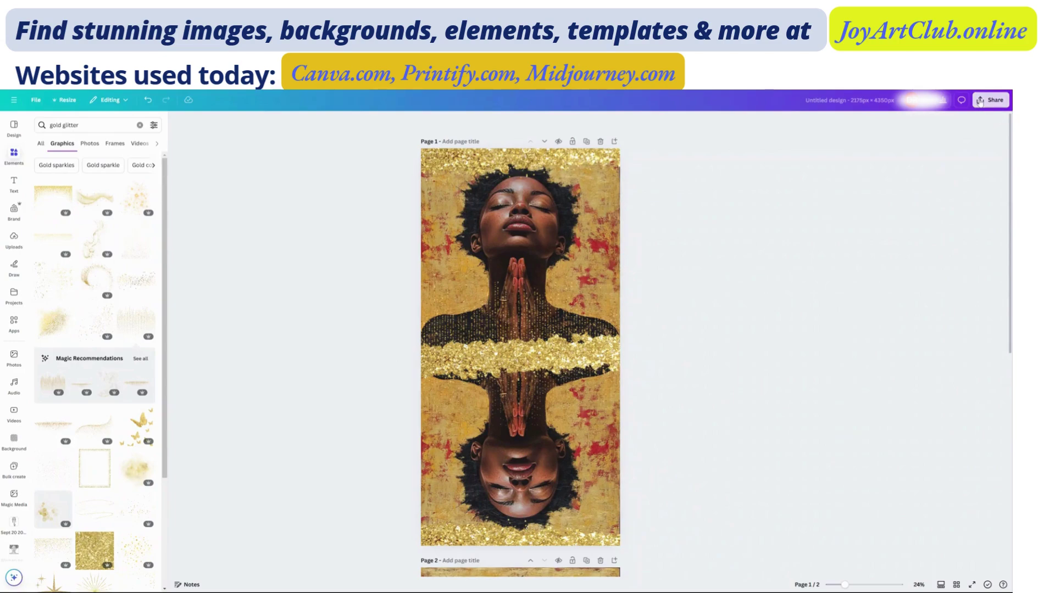
left_click(833, 106)
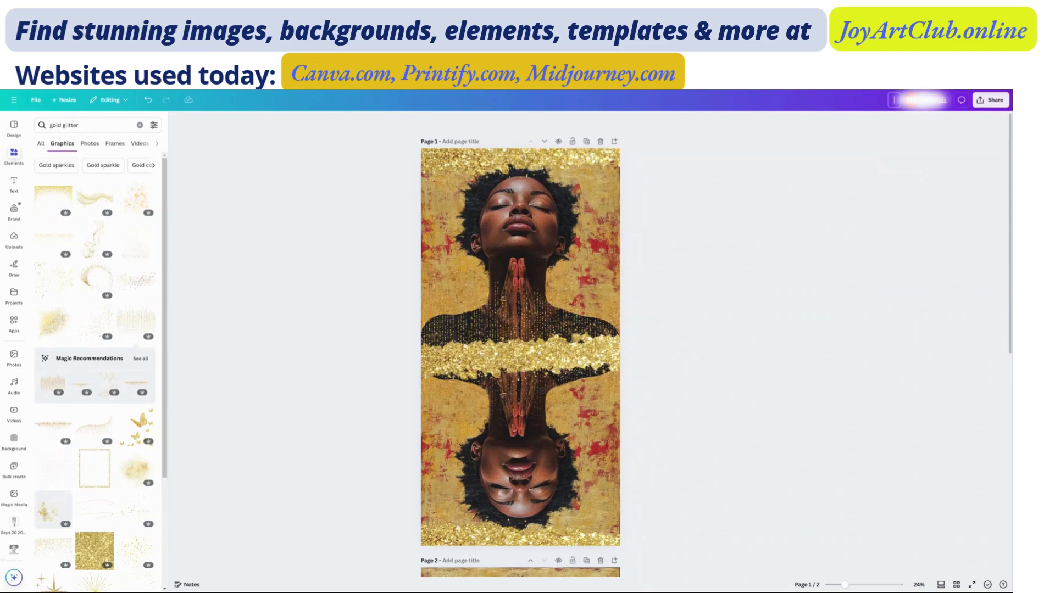
type("file name")
Download only page 1 as a PNG at size 2
left_click(991, 100)
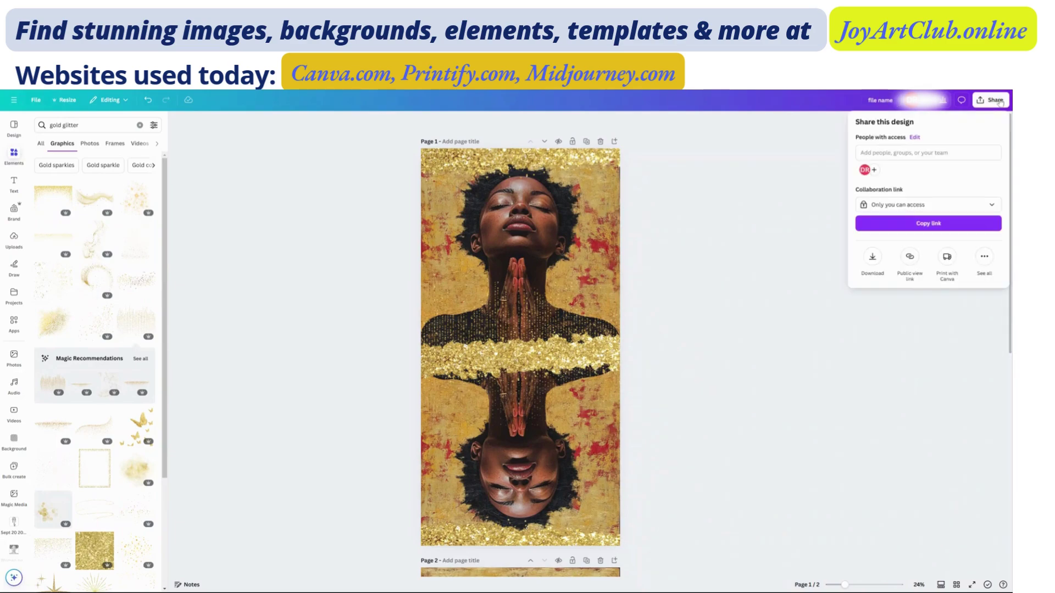
left_click(872, 258)
left_click(881, 263)
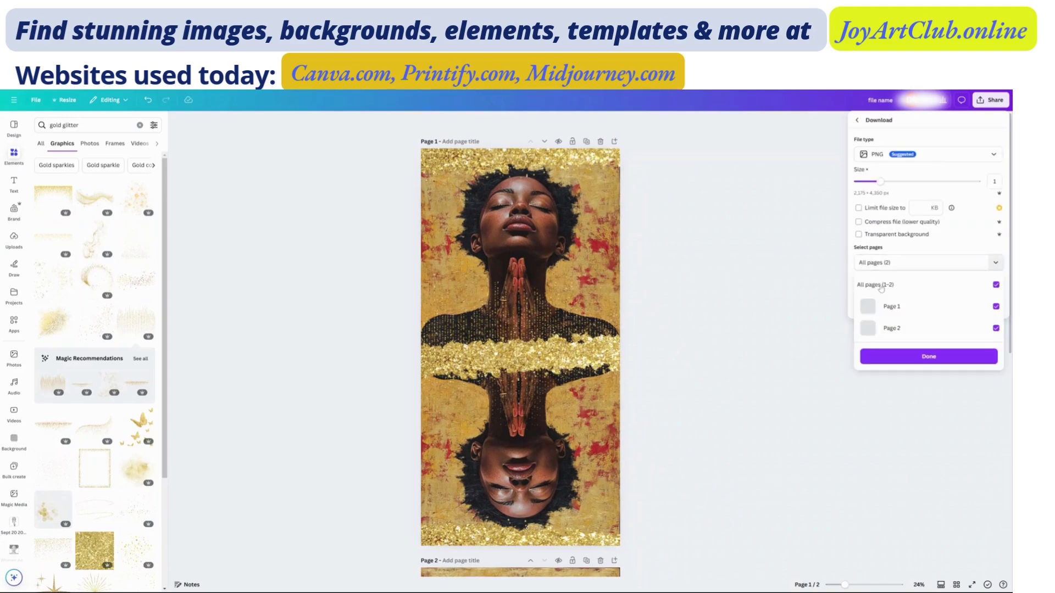
left_click(880, 287)
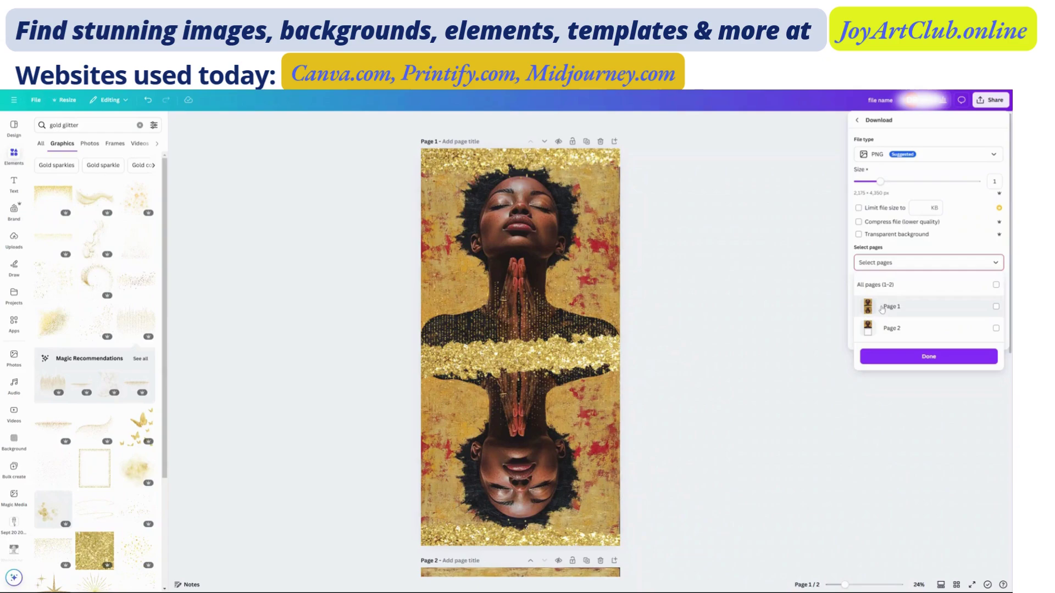
left_click(881, 307)
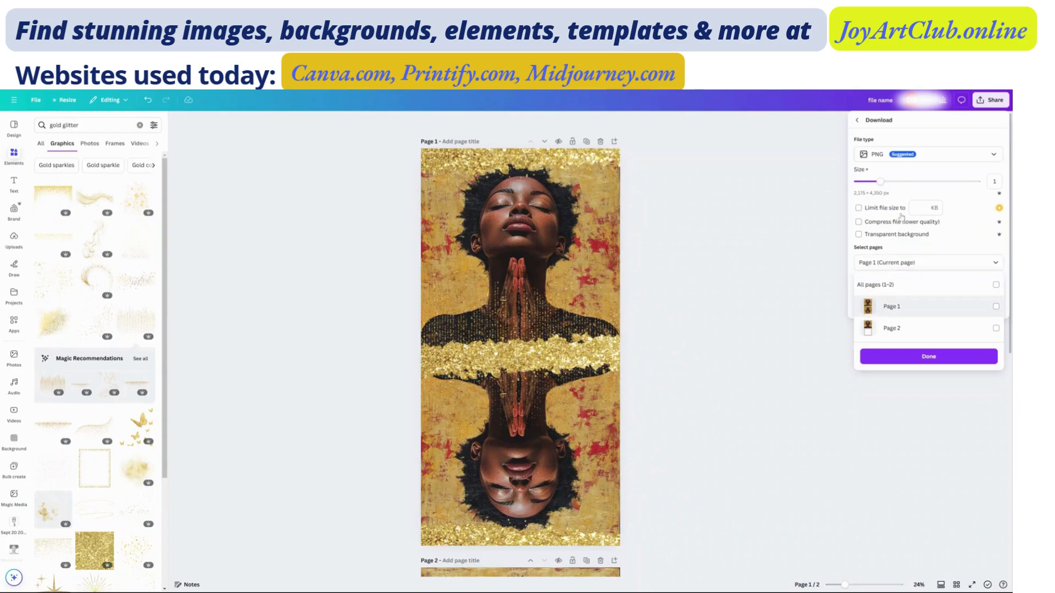
left_click(883, 184)
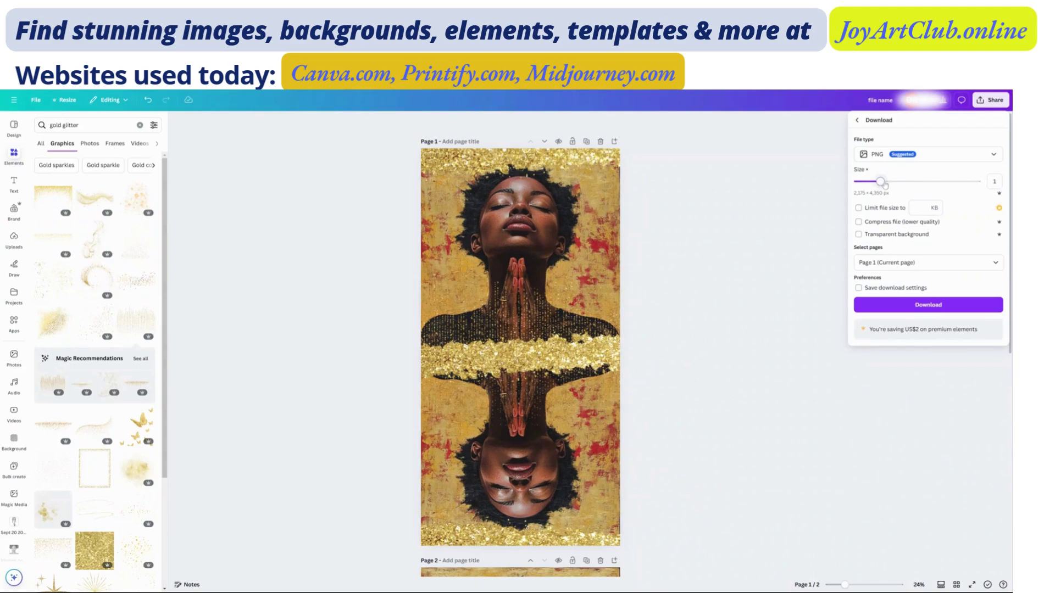
left_click_drag(880, 182, 929, 189)
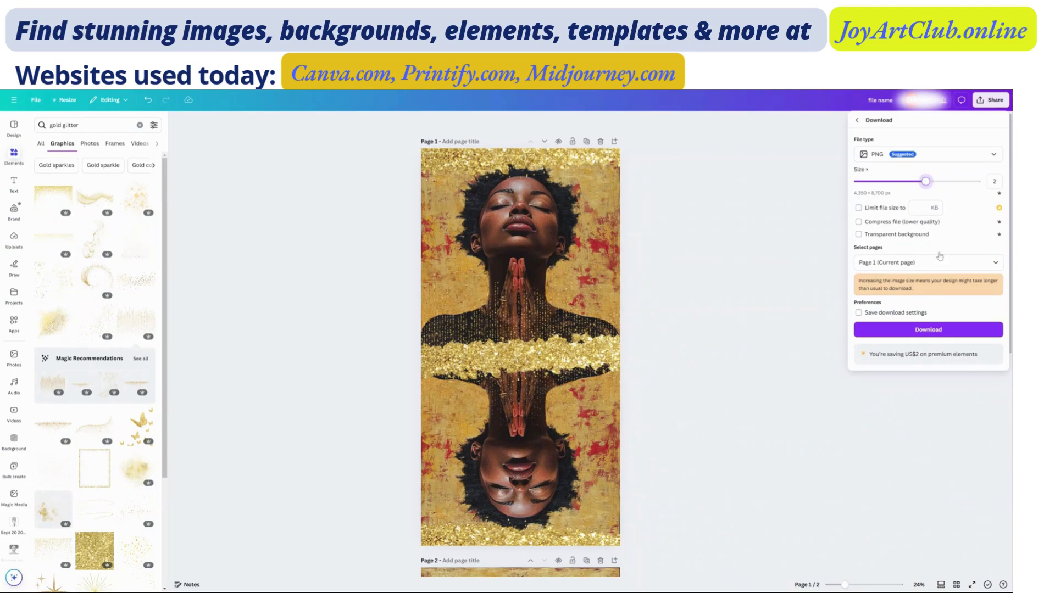
left_click(926, 331)
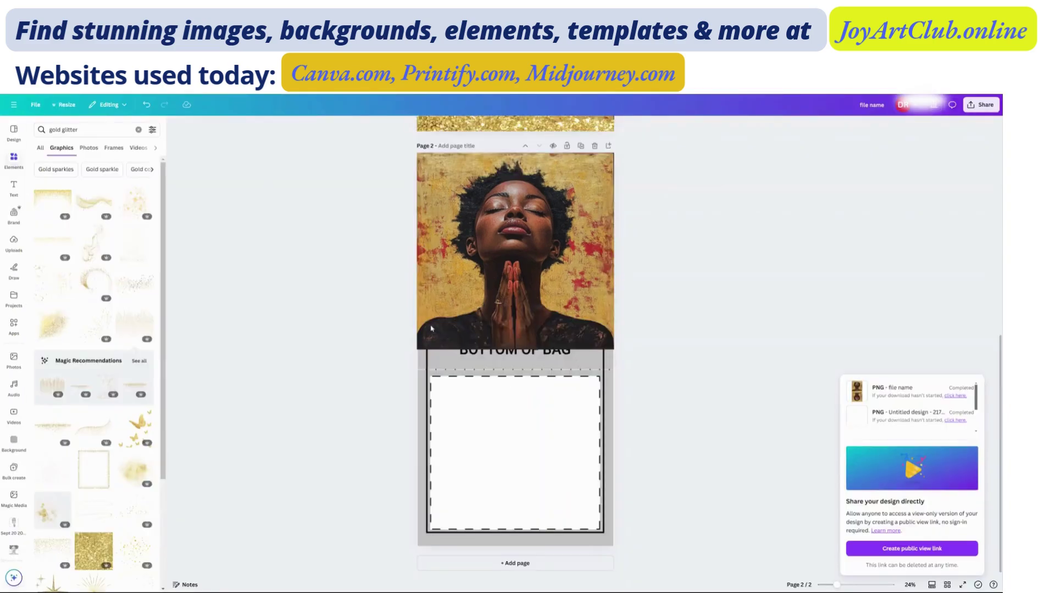
left_click(551, 455)
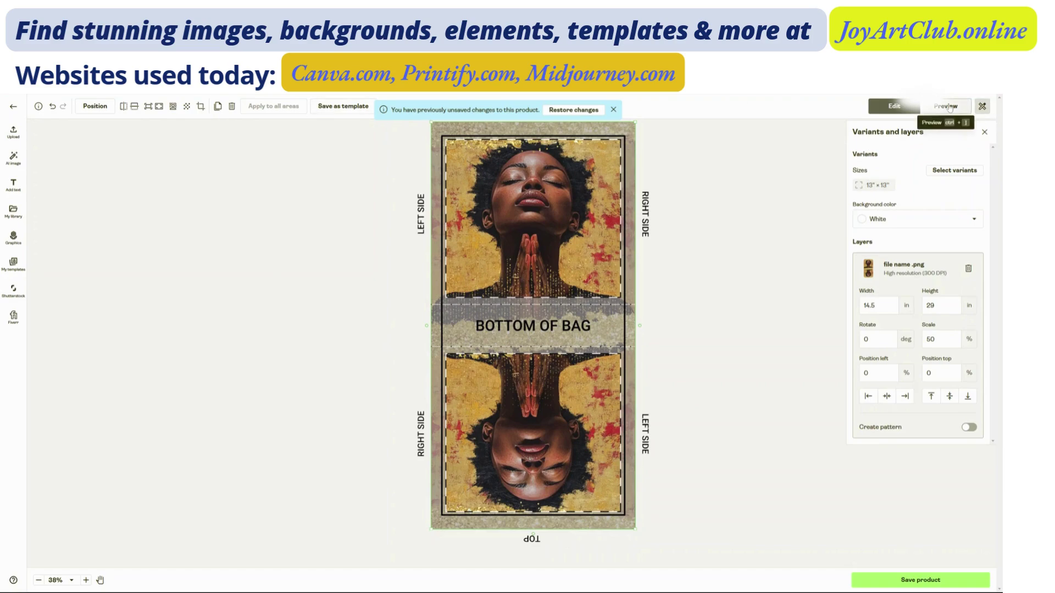
Limit the tote bag's color variants to Black in all three sizes, deselecting White, Red, Beige and Navy
left_click(954, 171)
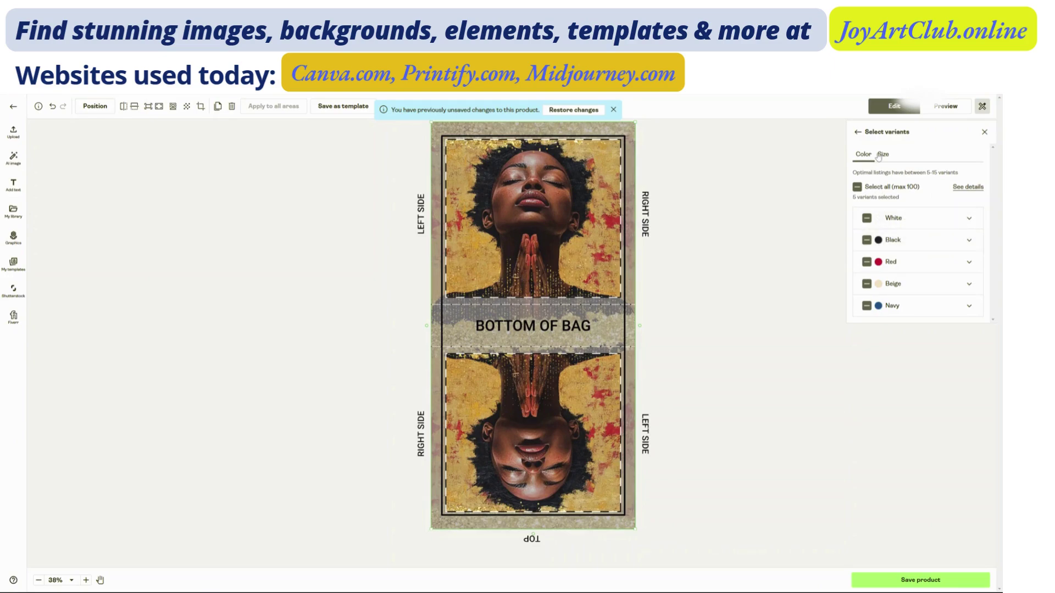
left_click(867, 218)
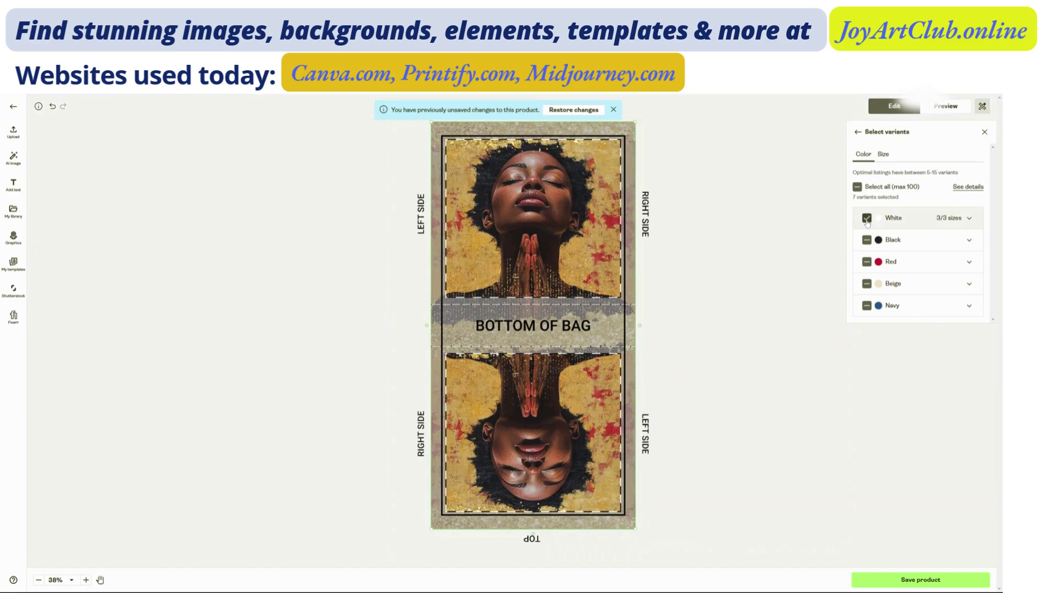
left_click(866, 218)
left_click(866, 240)
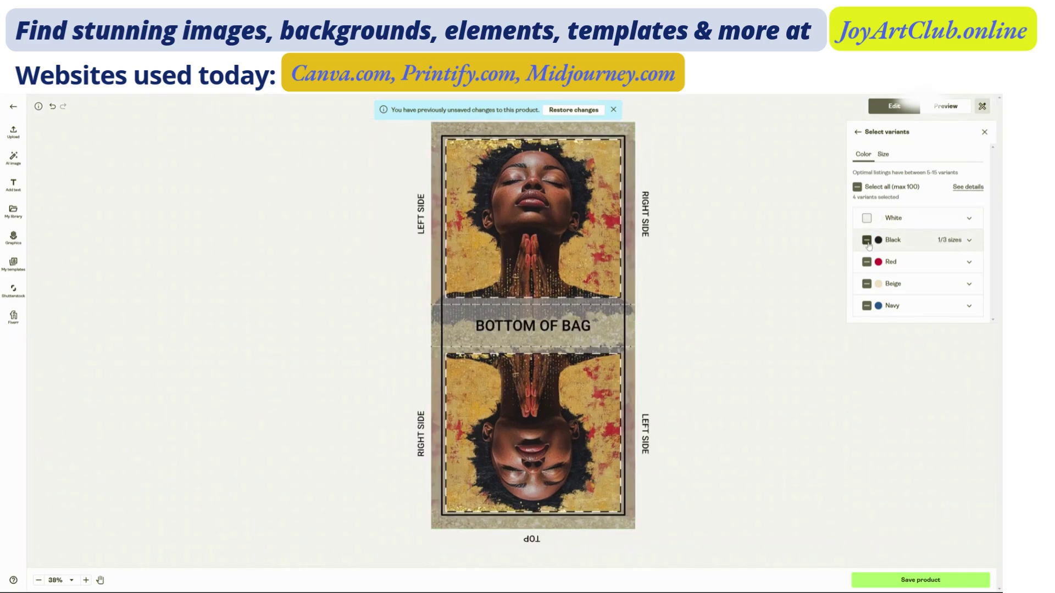
left_click(866, 262)
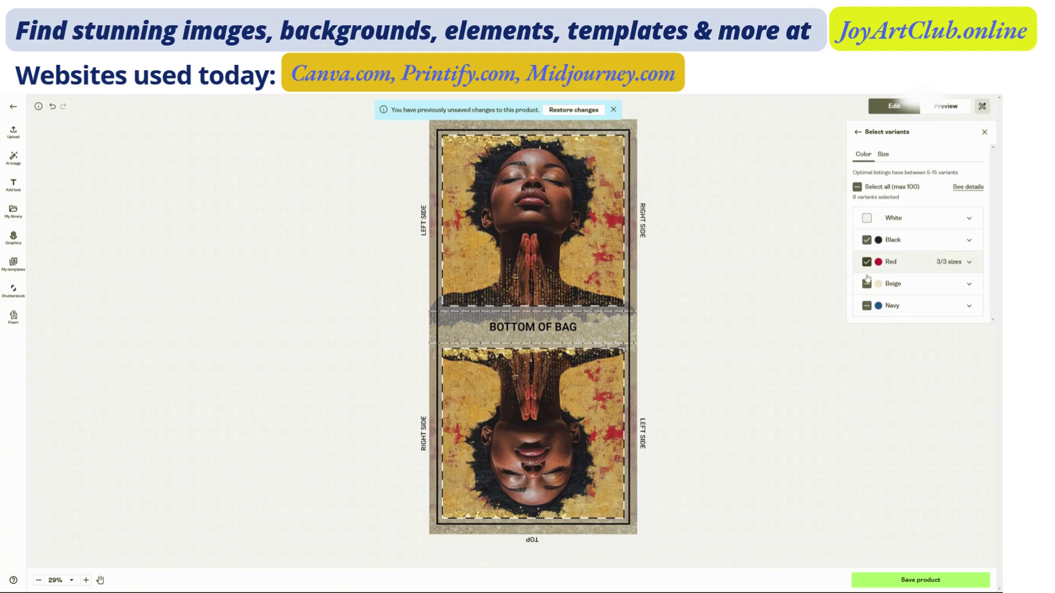
left_click(866, 262)
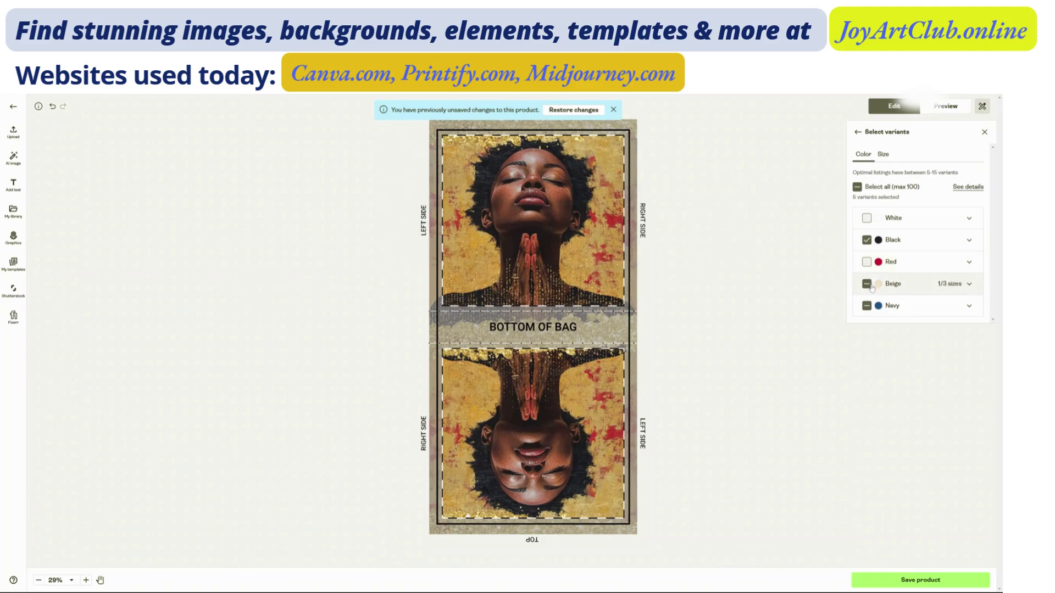
left_click(867, 284)
left_click(866, 284)
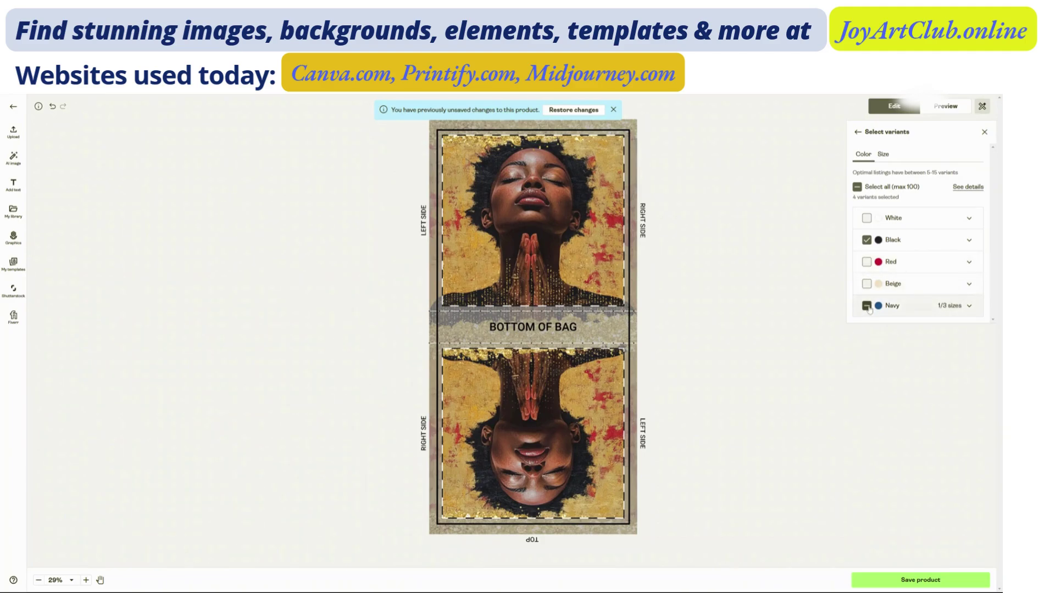
left_click(867, 306)
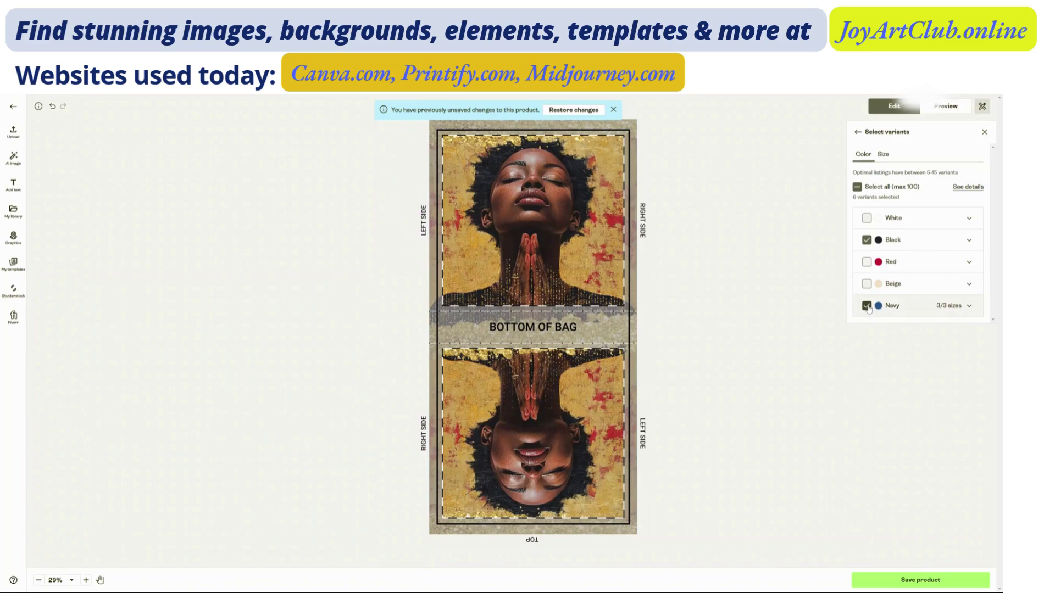
Restrict the size variants to 18" × 18" in all five handle colors, deselecting 13" × 13" and 16" × 16"
left_click(883, 155)
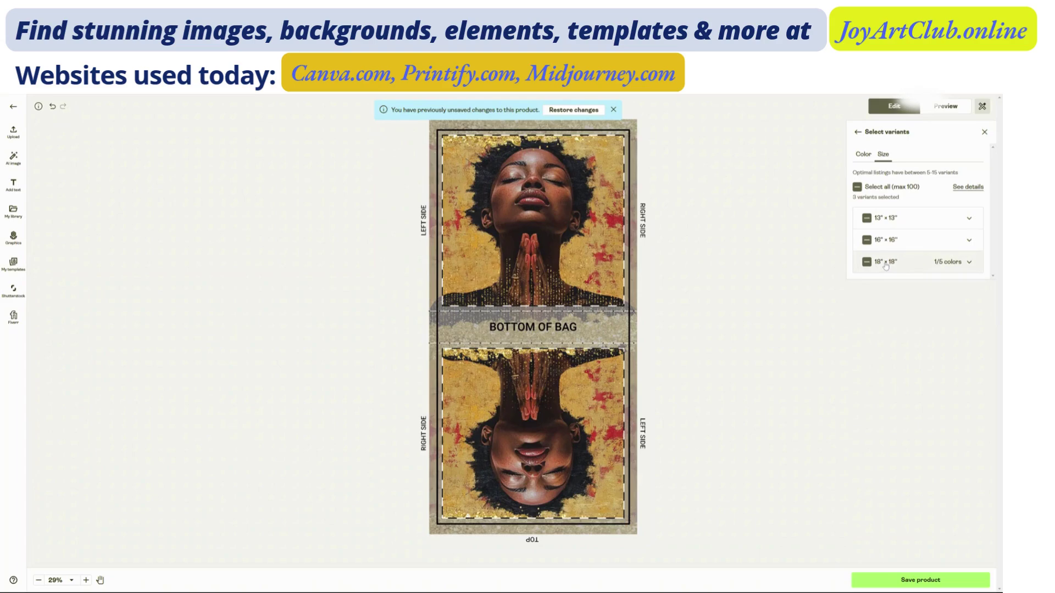
left_click(867, 219)
left_click(867, 219)
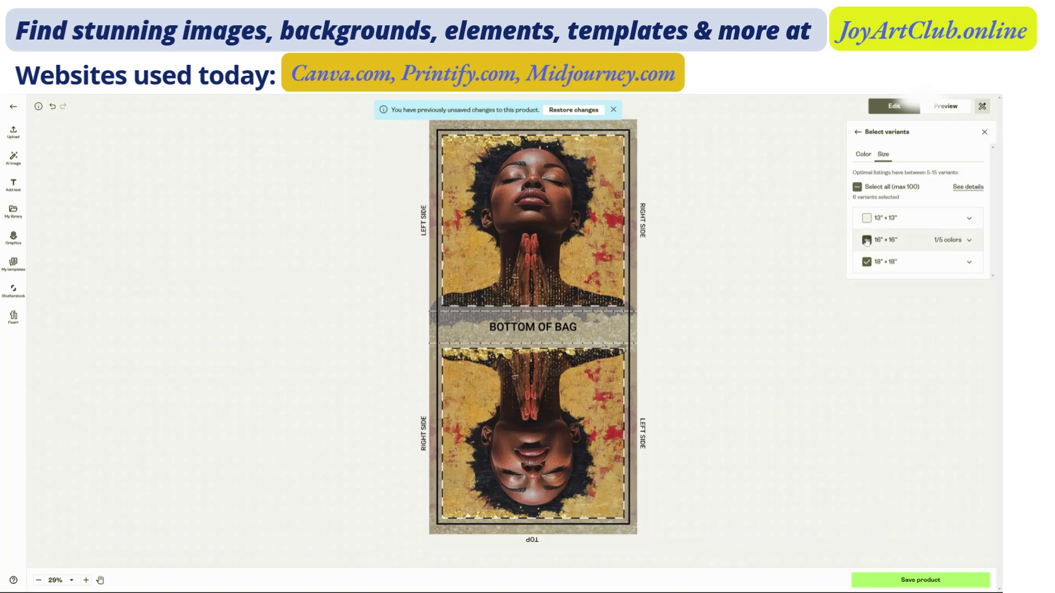
left_click(867, 240)
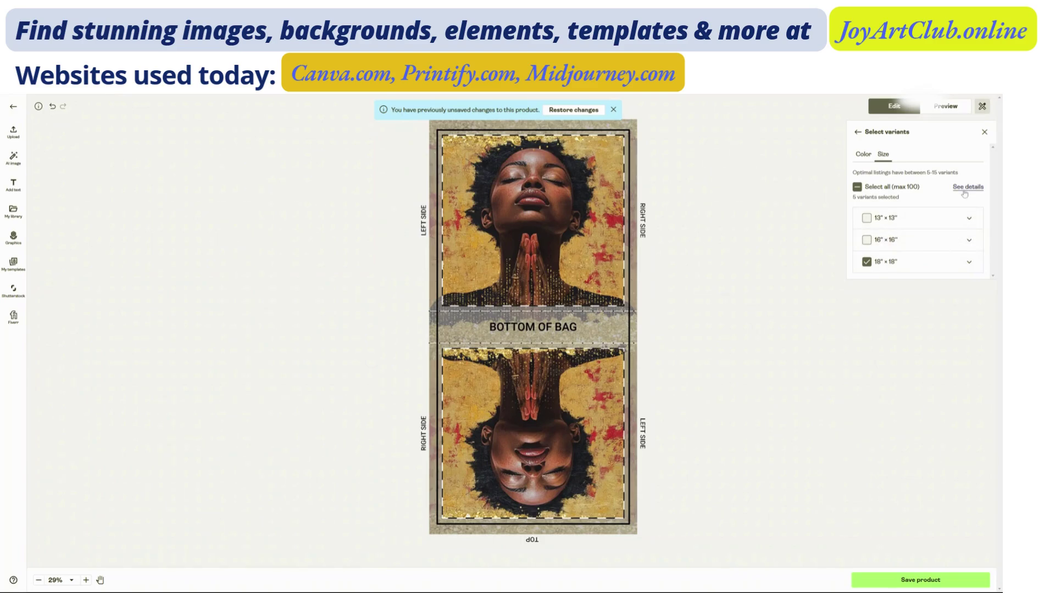
Preview the tote bag and compare the Front and Back mockups for the placement of the artwork and glitter
left_click(944, 107)
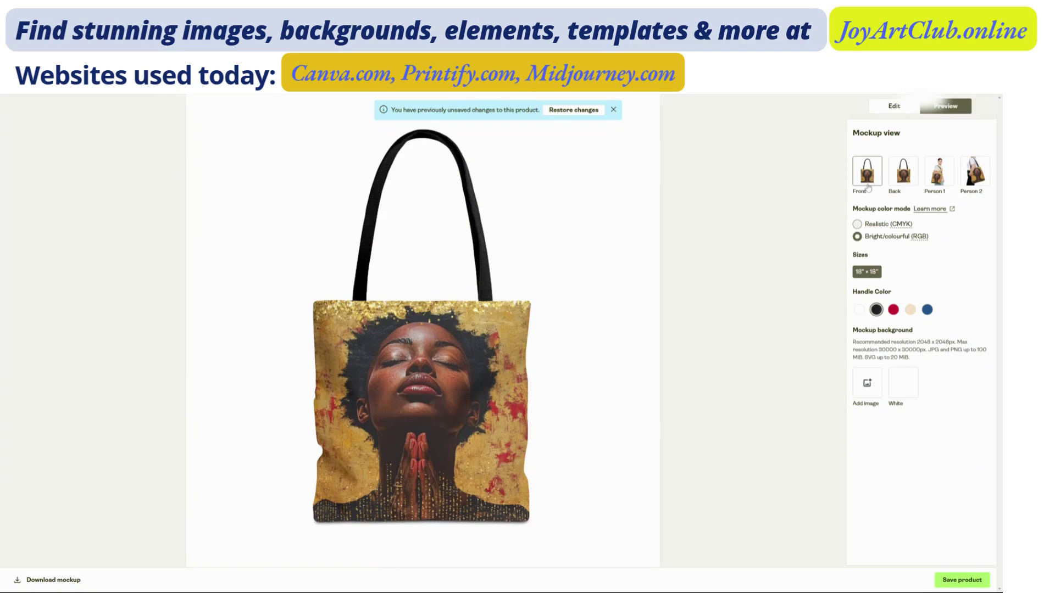
left_click(904, 176)
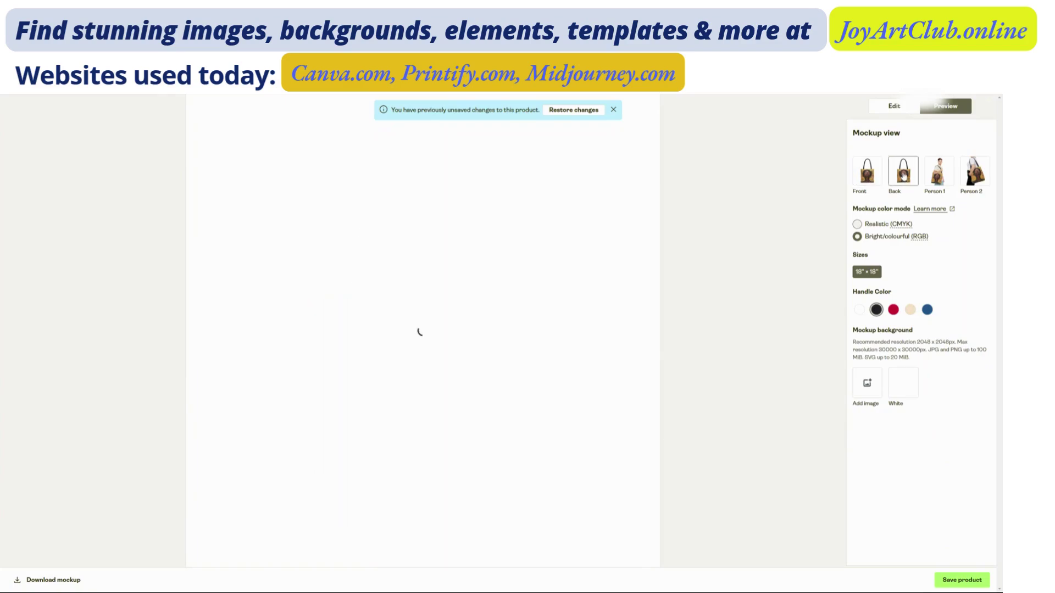
left_click(867, 175)
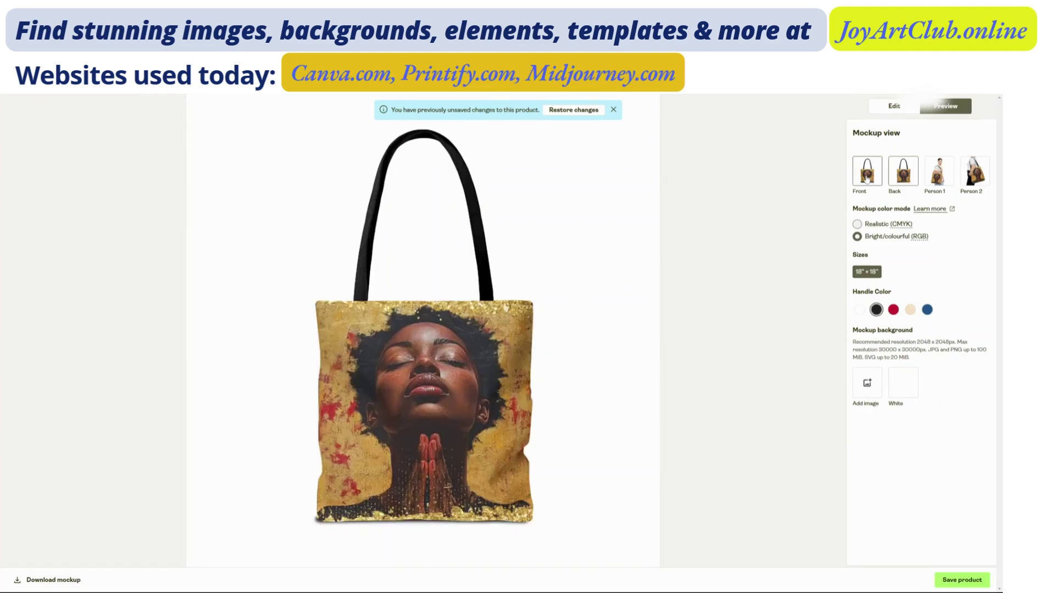
left_click(902, 176)
left_click(868, 177)
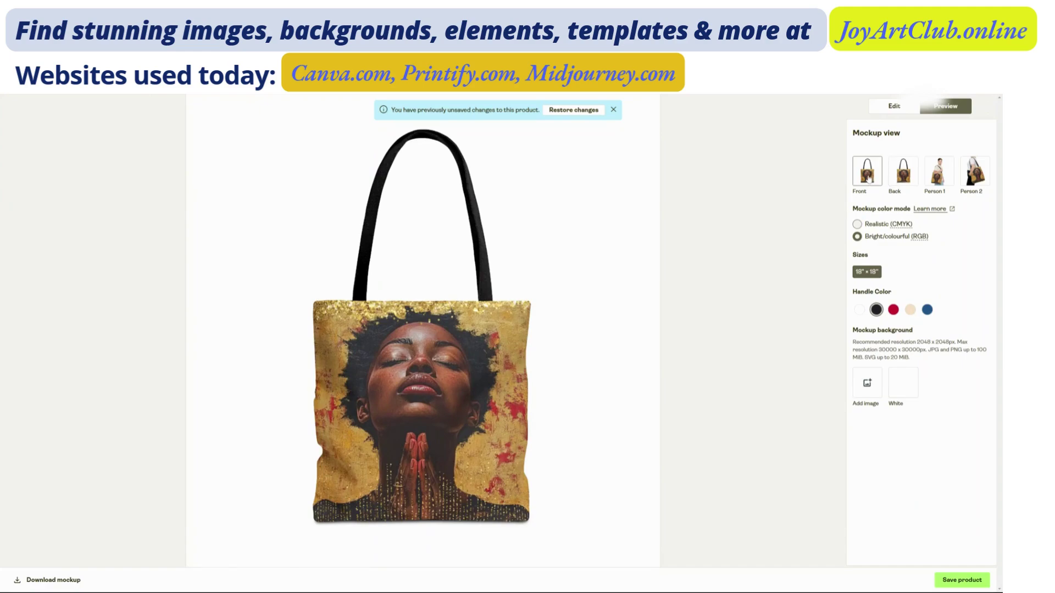
left_click(902, 177)
left_click(868, 176)
left_click(902, 177)
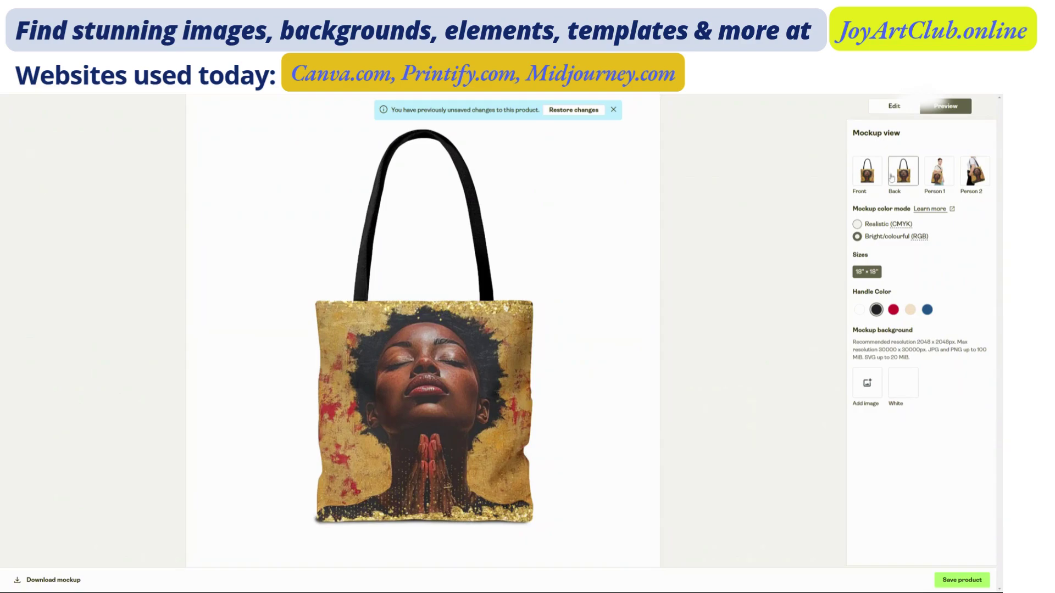
left_click(868, 176)
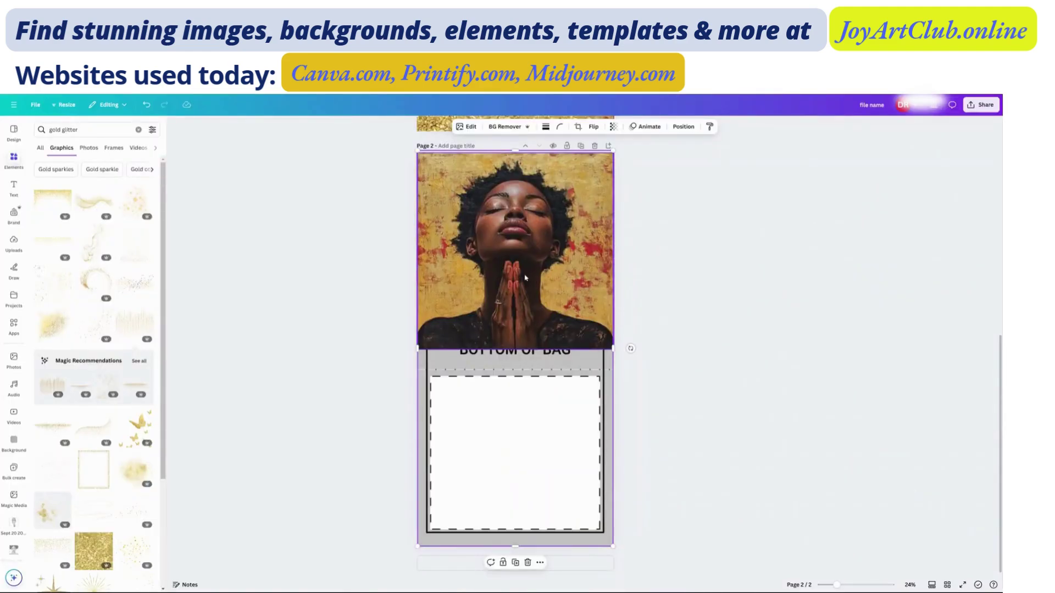
Compare page 1 of the Canva design with the Printify Front and Back mockups, examining the gold glitter band at the bag's bottom
scroll(525, 278, "up", 3)
scroll(523, 236, "up", 3)
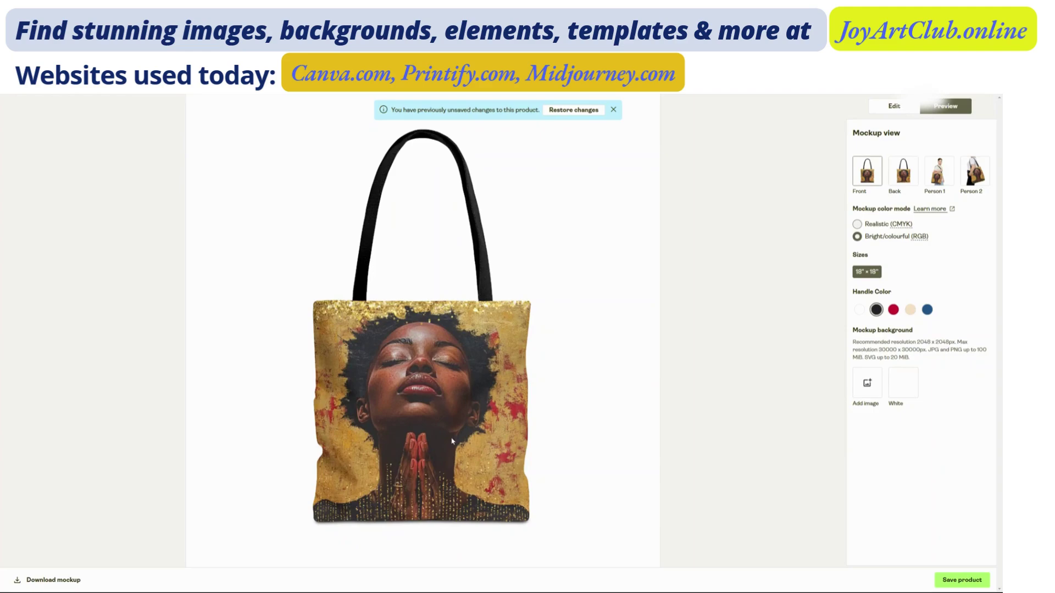
left_click(904, 174)
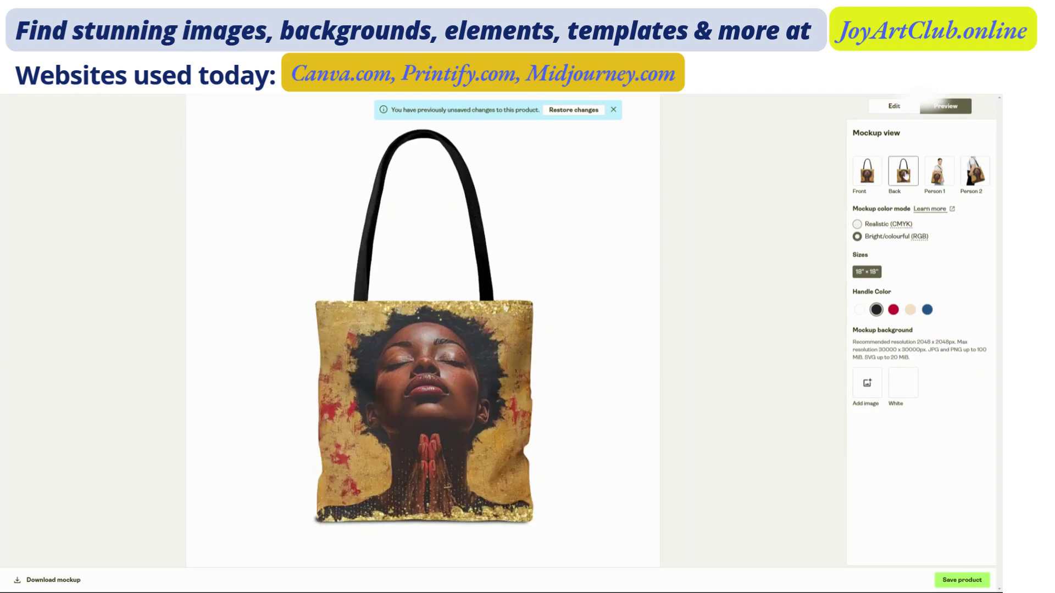
left_click(867, 183)
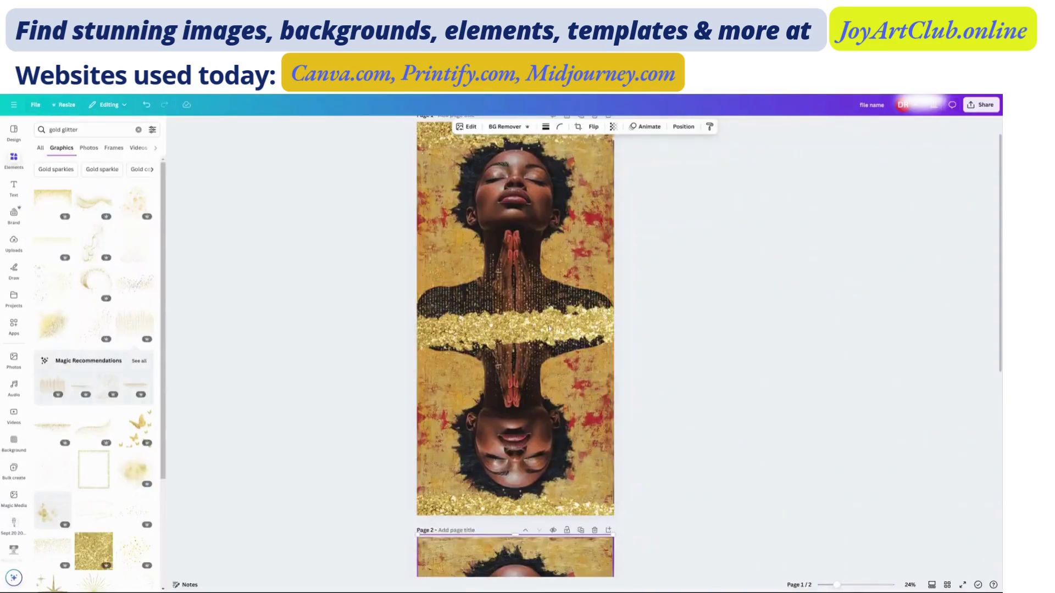
left_click(549, 328)
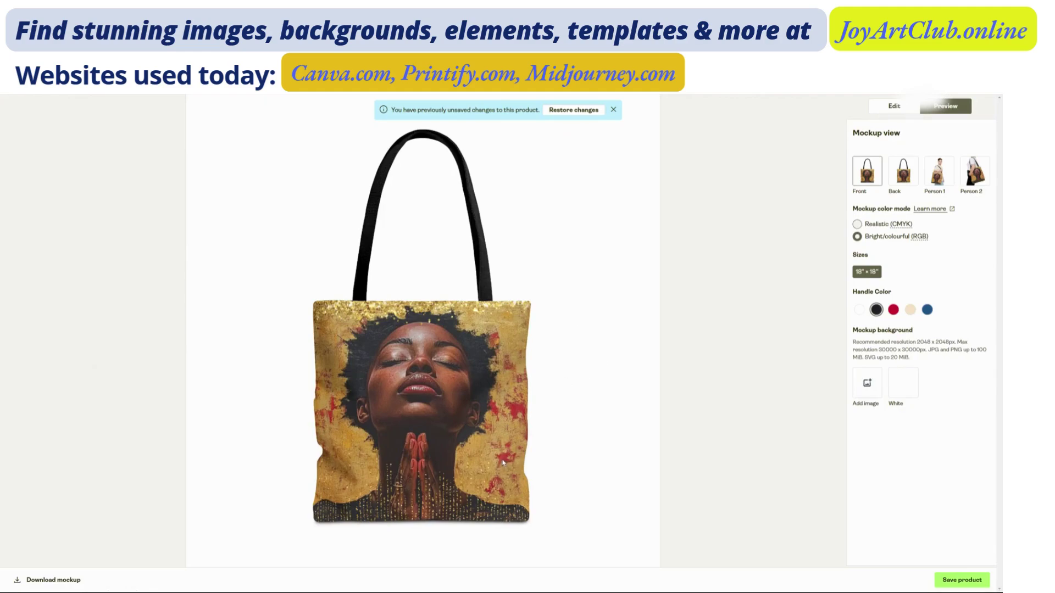
left_click(901, 175)
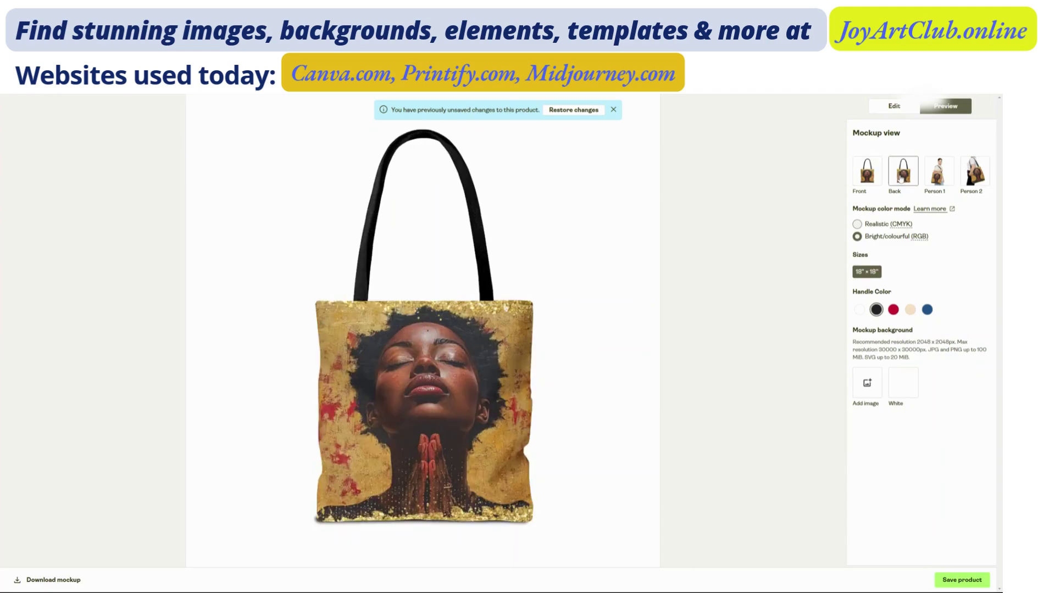
left_click(867, 177)
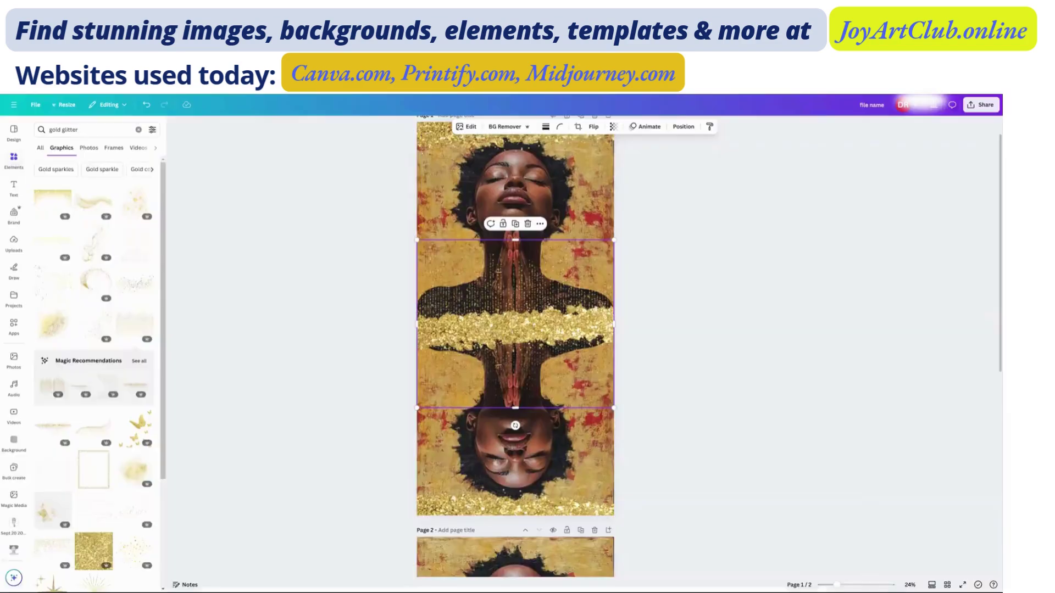
Switch to the Canva design and select the upright praying woman image on page 1
left_click(459, 189)
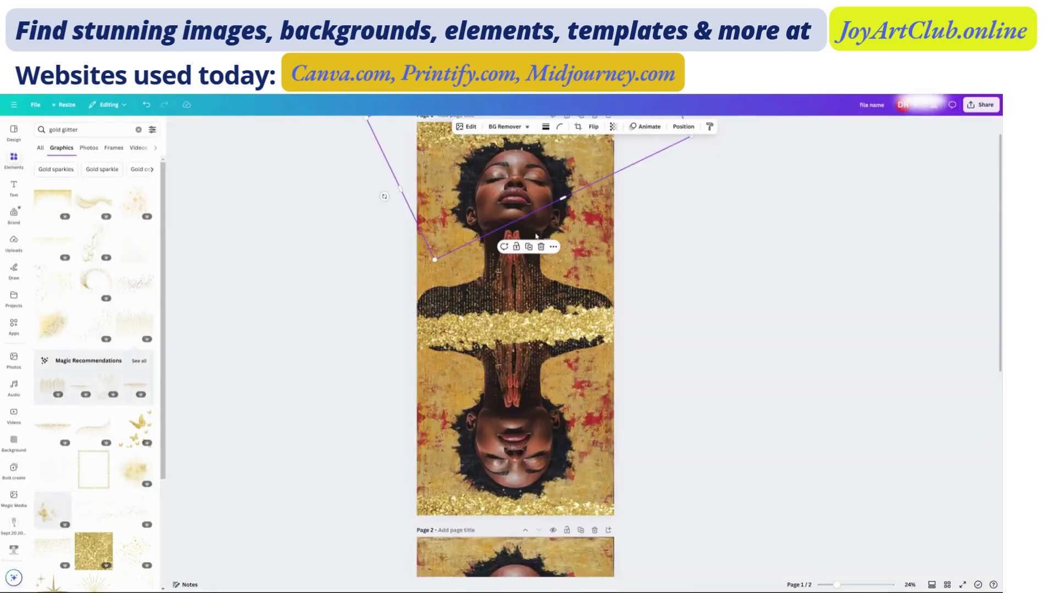
left_click(557, 217)
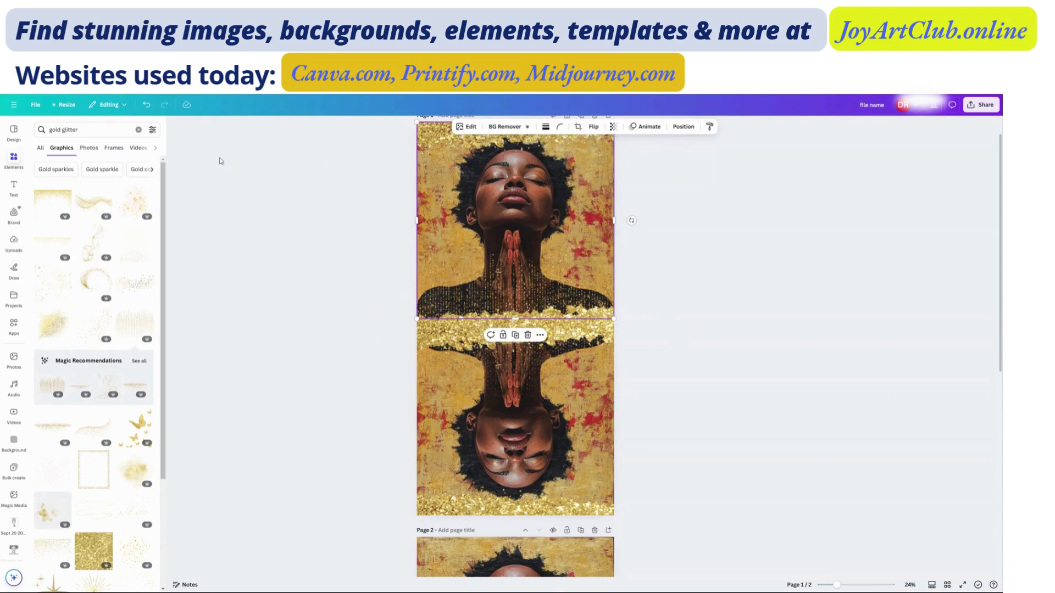